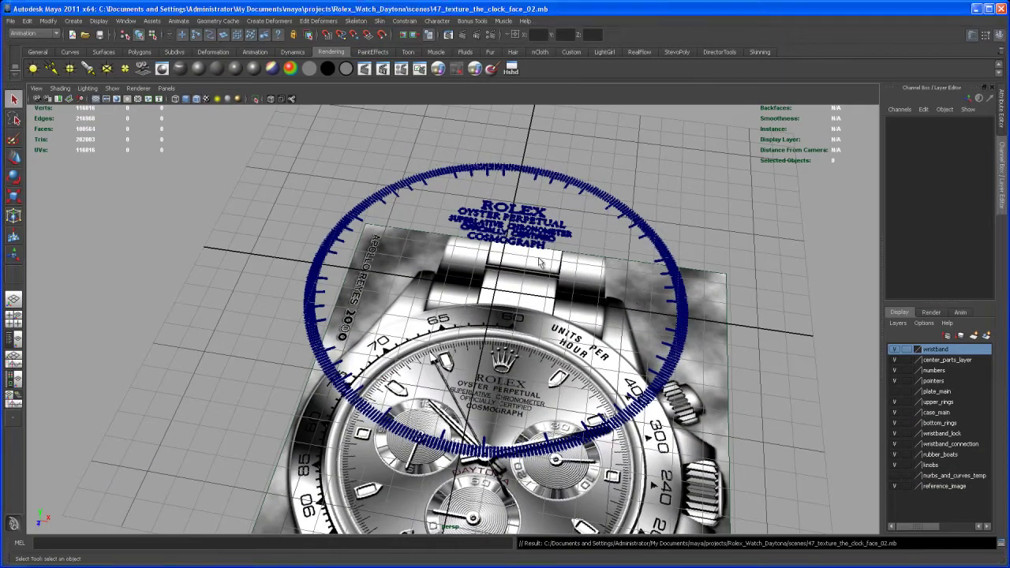
- Create a new camera and set its Rotate X to -90 so it points straight down
{"action": "left_click_drag", "start_coordinate": [547, 286], "coordinate": [418, 259]}
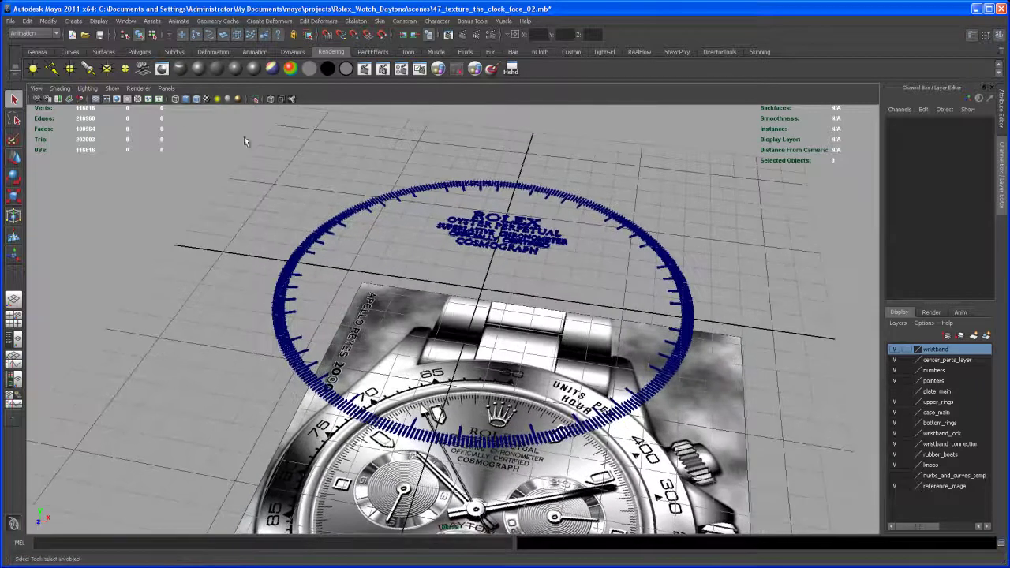
{"action": "left_click", "coordinate": [144, 69]}
{"action": "left_click_drag", "start_coordinate": [568, 306], "coordinate": [460, 250]}
{"action": "key", "text": "e"}
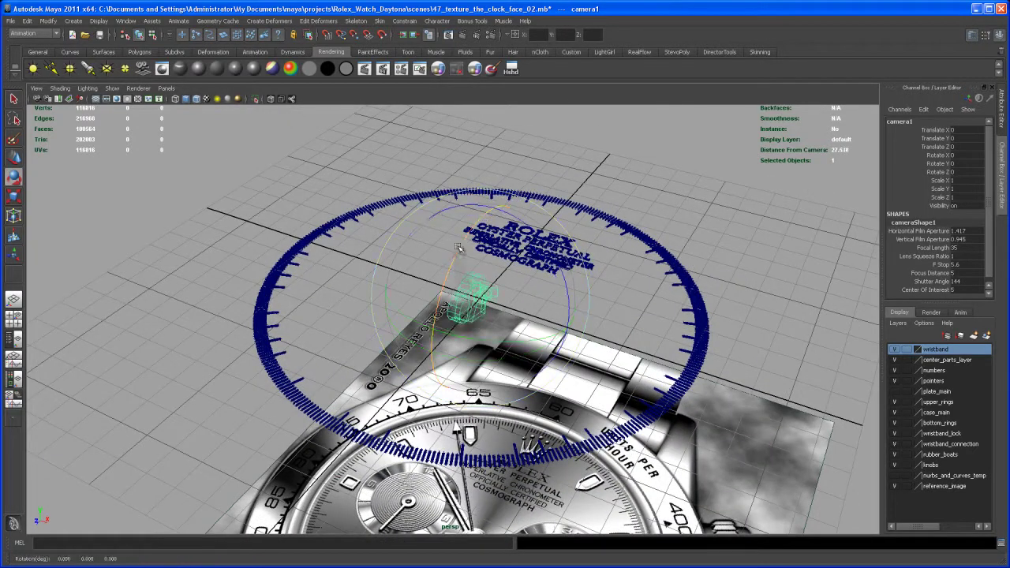
{"action": "left_click", "coordinate": [972, 155]}
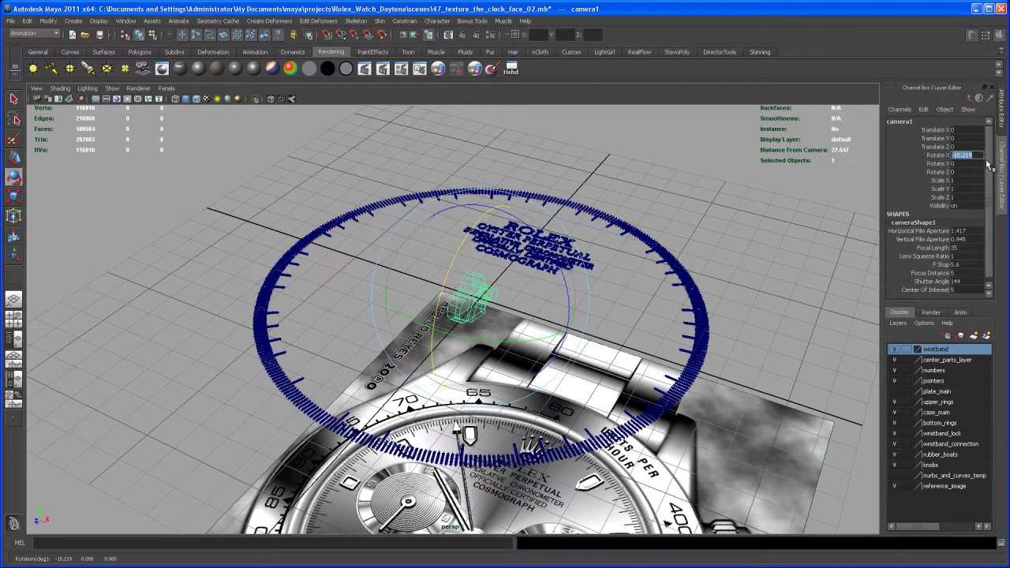
{"action": "key", "text": "Return"}
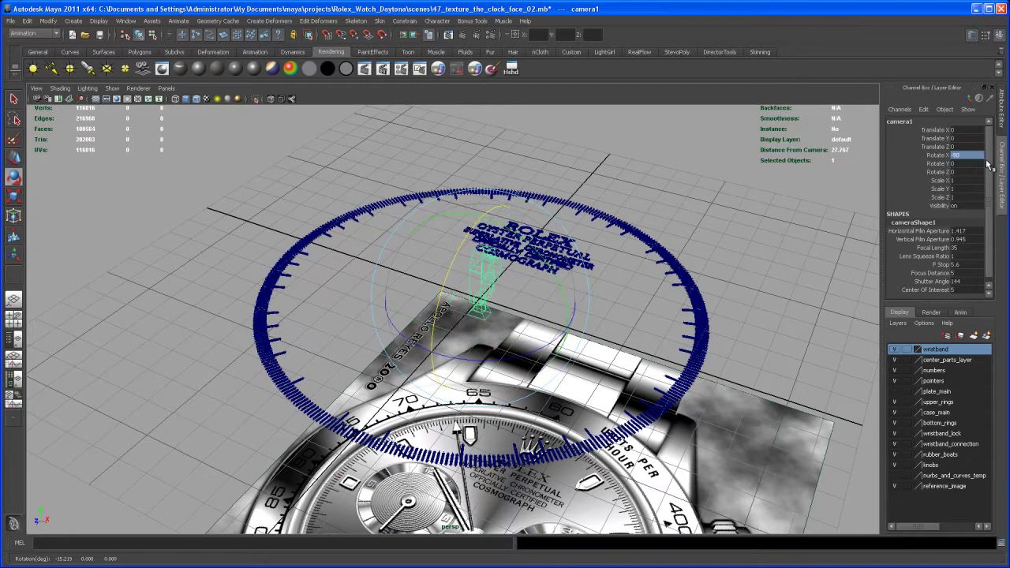
- Raise the camera along Y to Translate Y 12.695 above the dial
{"action": "scroll", "coordinate": [663, 310], "scroll_direction": "down", "scroll_amount": 3}
{"action": "scroll", "coordinate": [629, 288], "scroll_direction": "down", "scroll_amount": 1}
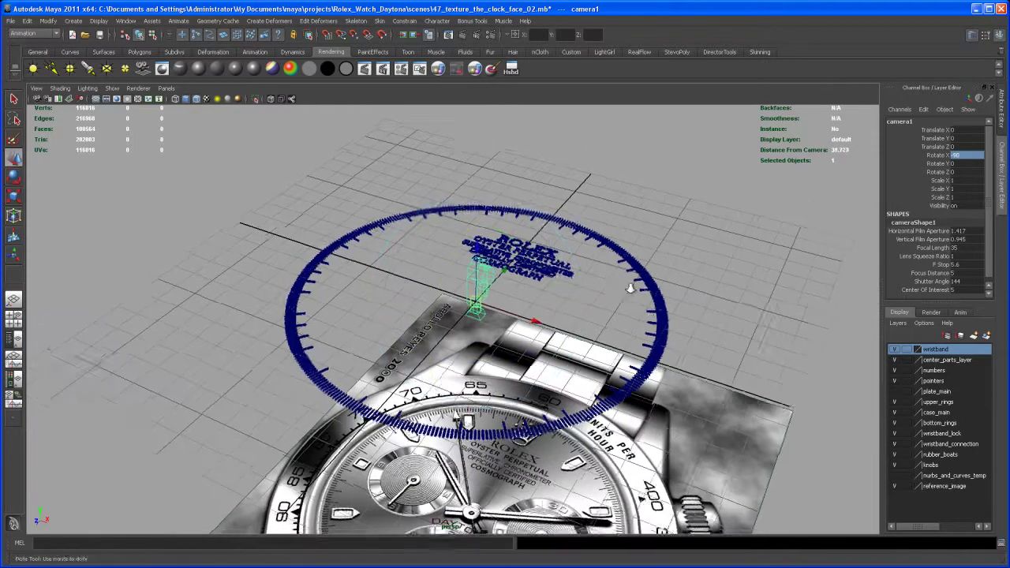
{"action": "scroll", "coordinate": [629, 288], "scroll_direction": "down", "scroll_amount": 2}
{"action": "key", "text": "w"}
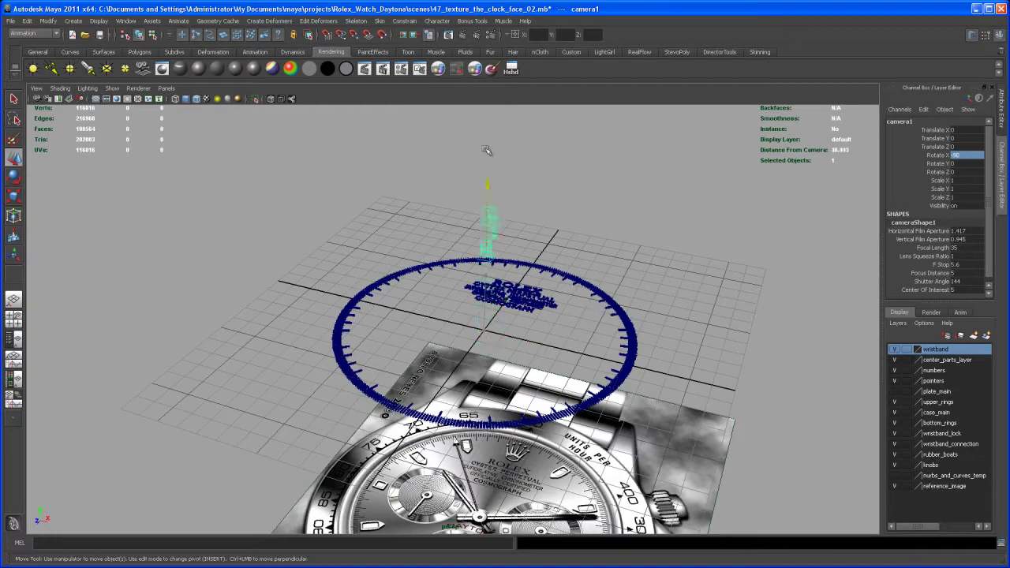
{"action": "left_click_drag", "start_coordinate": [486, 150], "coordinate": [498, 111]}
{"action": "scroll", "coordinate": [491, 130], "scroll_direction": "down", "scroll_amount": 1}
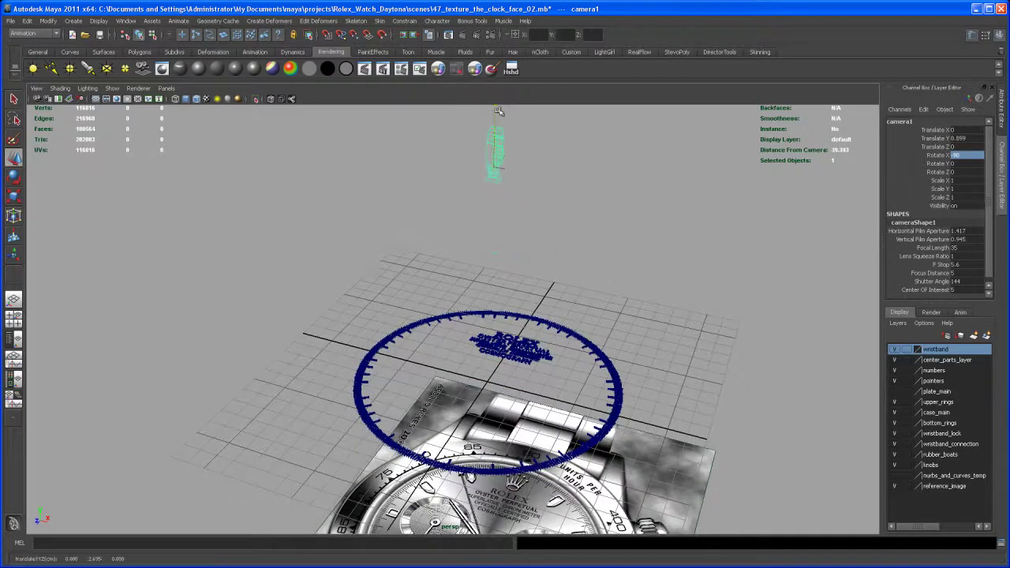
{"action": "left_click_drag", "start_coordinate": [503, 213], "coordinate": [521, 262]}
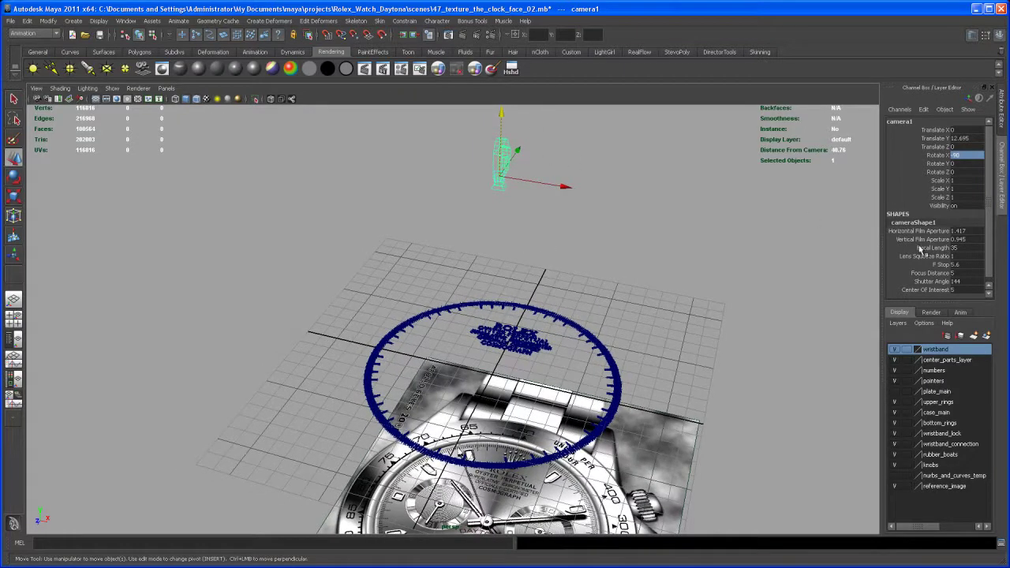
- Set the camera's focal length to 90 in the Channel Box
{"action": "double_click", "coordinate": [965, 248]}
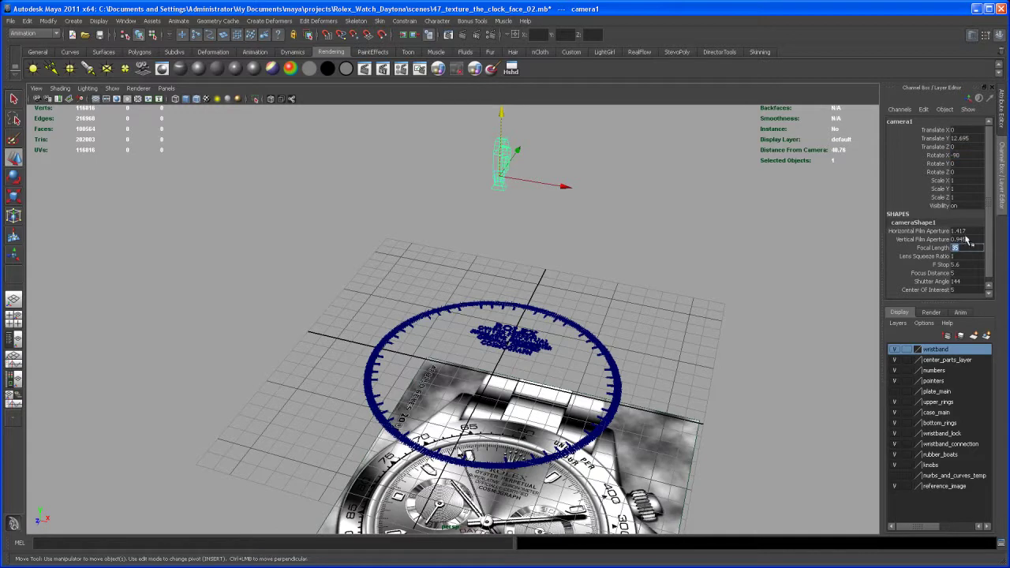
{"action": "type", "text": "90"}
{"action": "key", "text": "Return"}
{"action": "left_click_drag", "start_coordinate": [717, 268], "coordinate": [699, 281]}
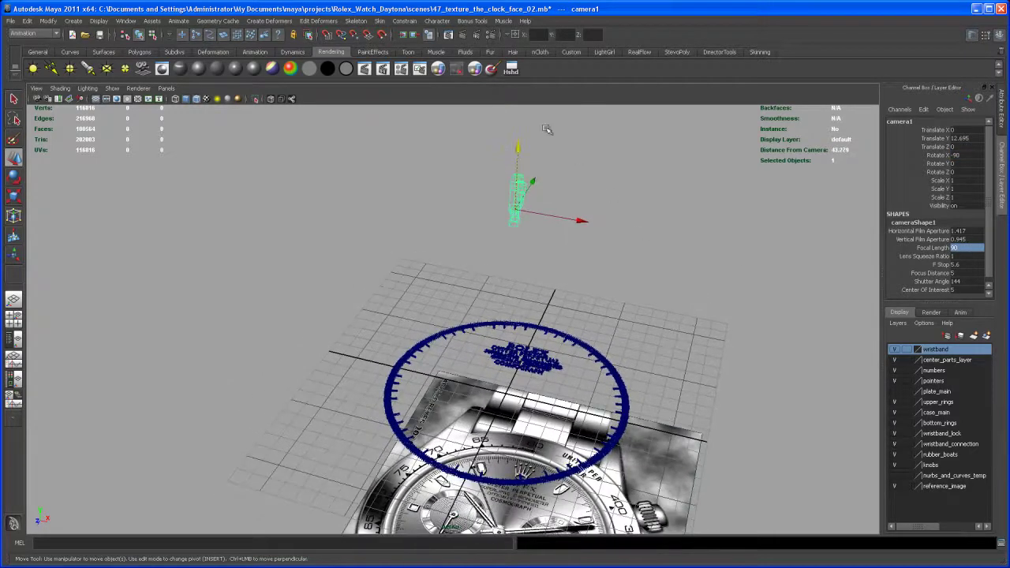
- Set the render width to 4096 for a 4k Square 4096 × 4096 image and review Quality settings
{"action": "left_click", "coordinate": [491, 35]}
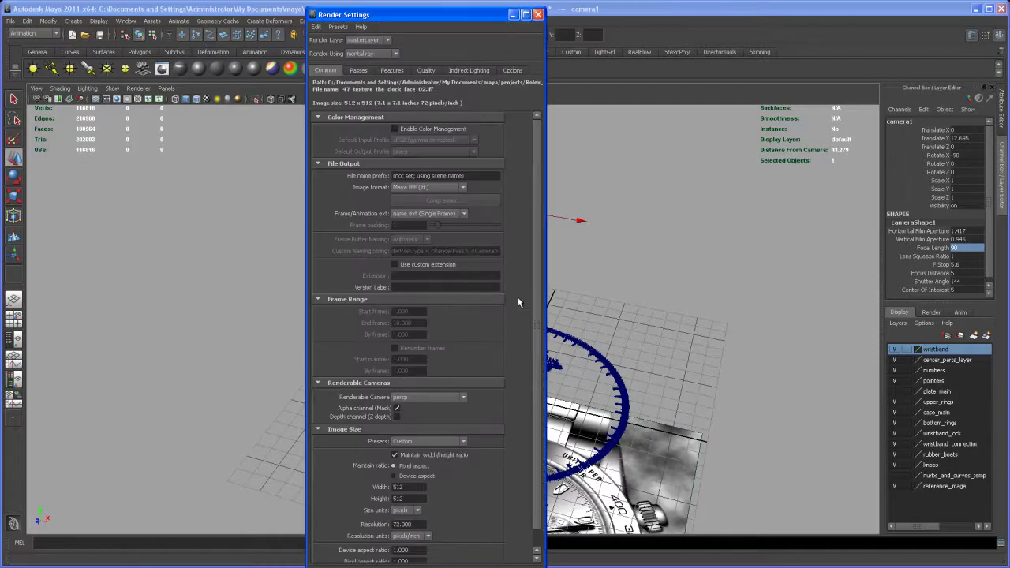
{"action": "scroll", "coordinate": [541, 299], "scroll_direction": "down", "scroll_amount": 1}
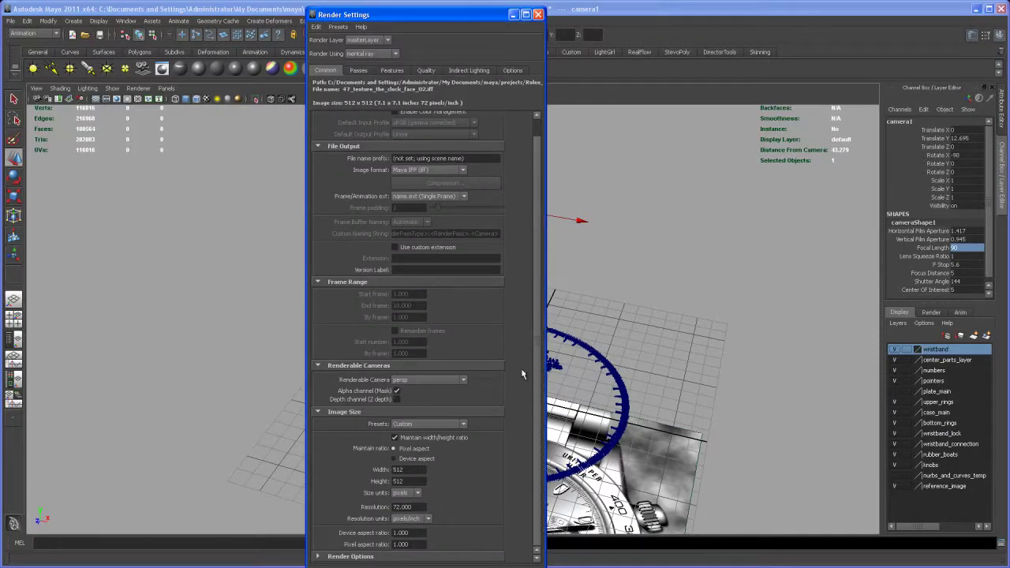
{"action": "double_click", "coordinate": [403, 469]}
{"action": "key", "text": "Tab"}
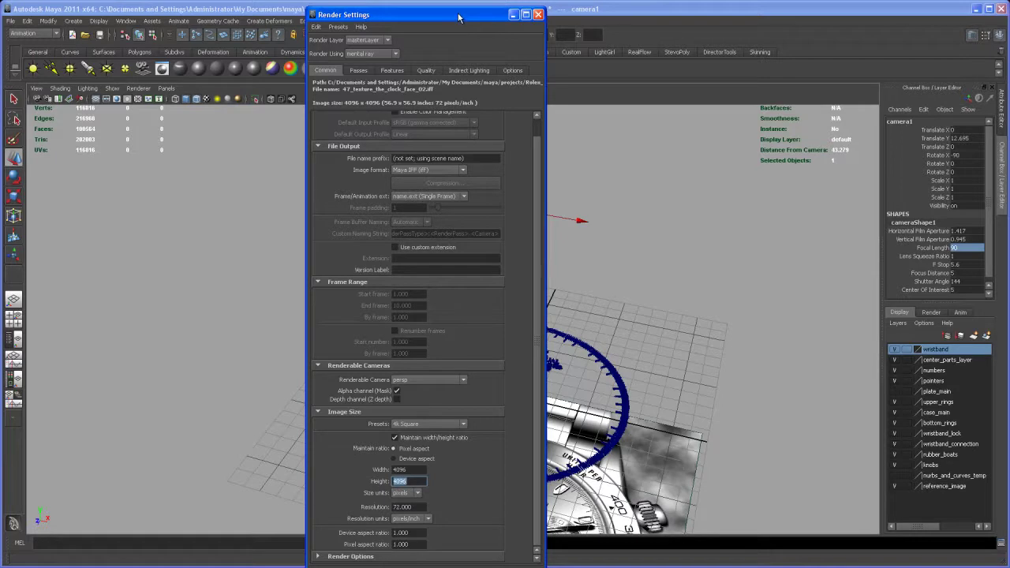
{"action": "left_click_drag", "start_coordinate": [459, 18], "coordinate": [454, 5]}
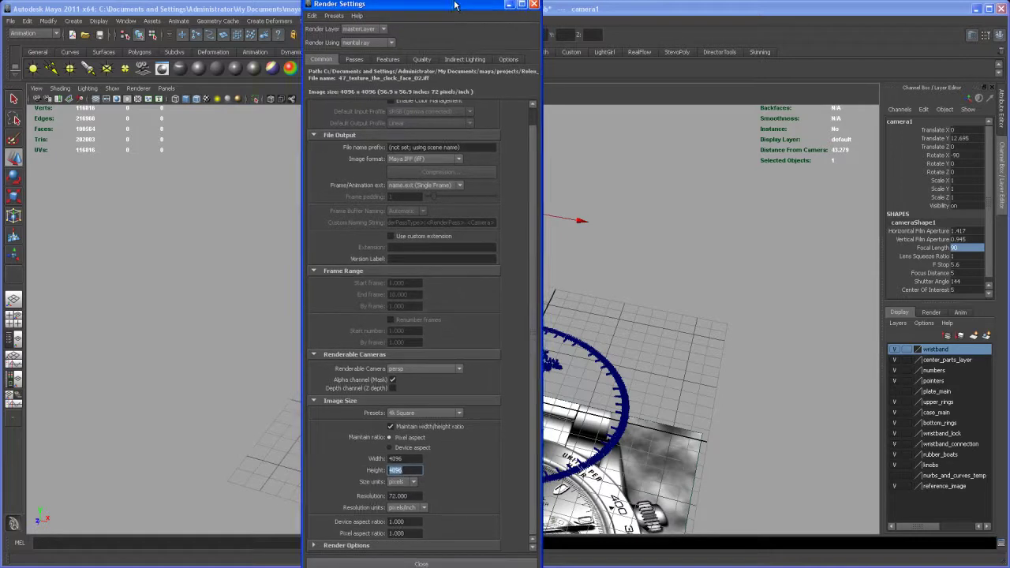
{"action": "left_click", "coordinate": [423, 59]}
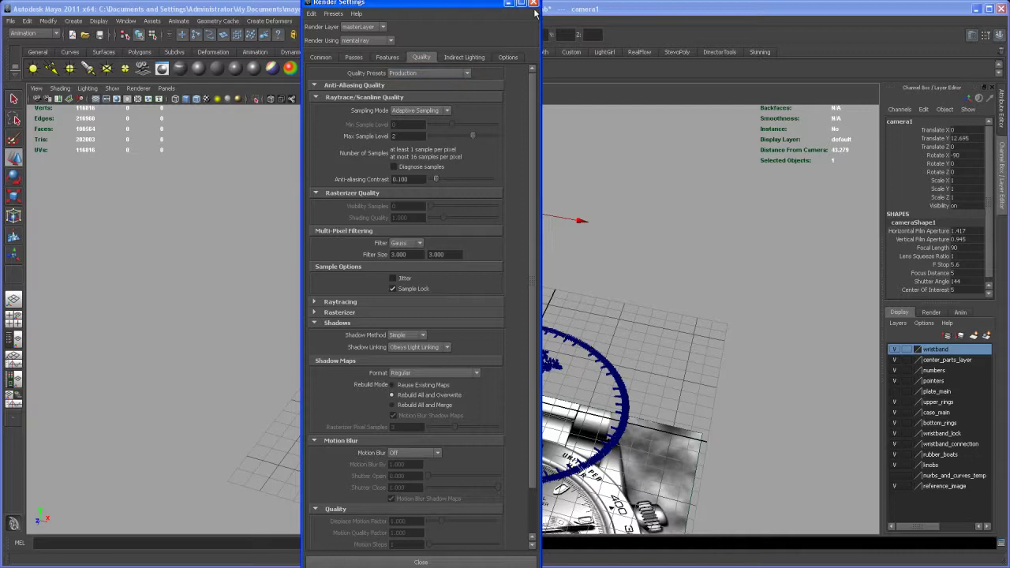
{"action": "left_click", "coordinate": [534, 6]}
{"action": "mouse_move", "coordinate": [562, 286]}
{"action": "left_mouse_down"}
{"action": "mouse_move", "coordinate": [548, 289]}
{"action": "mouse_move", "coordinate": [558, 296]}
{"action": "left_mouse_up"}
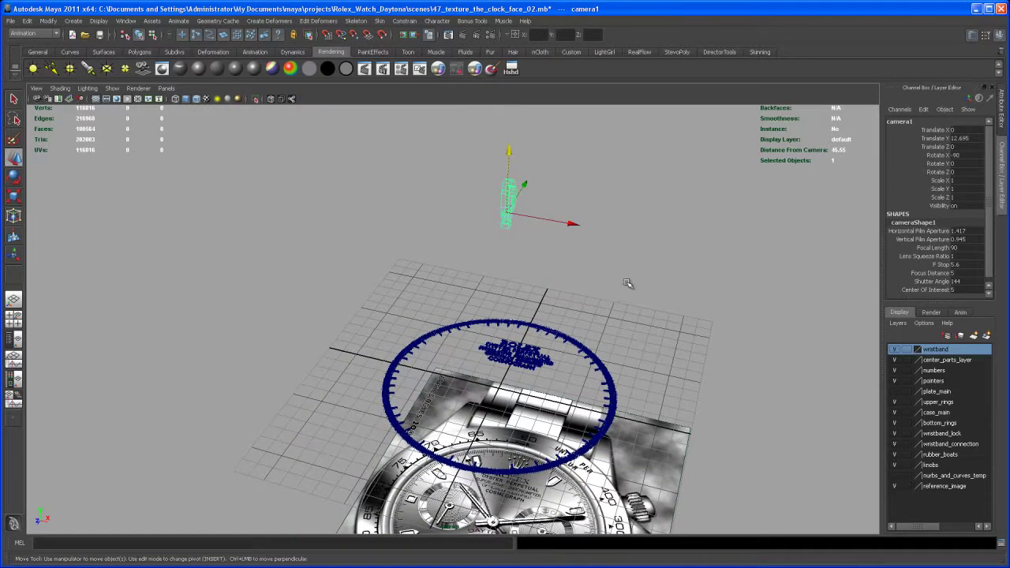
- Change cameraShape1's Environment background colour from black to white
{"action": "key", "text": "ctrl+a"}
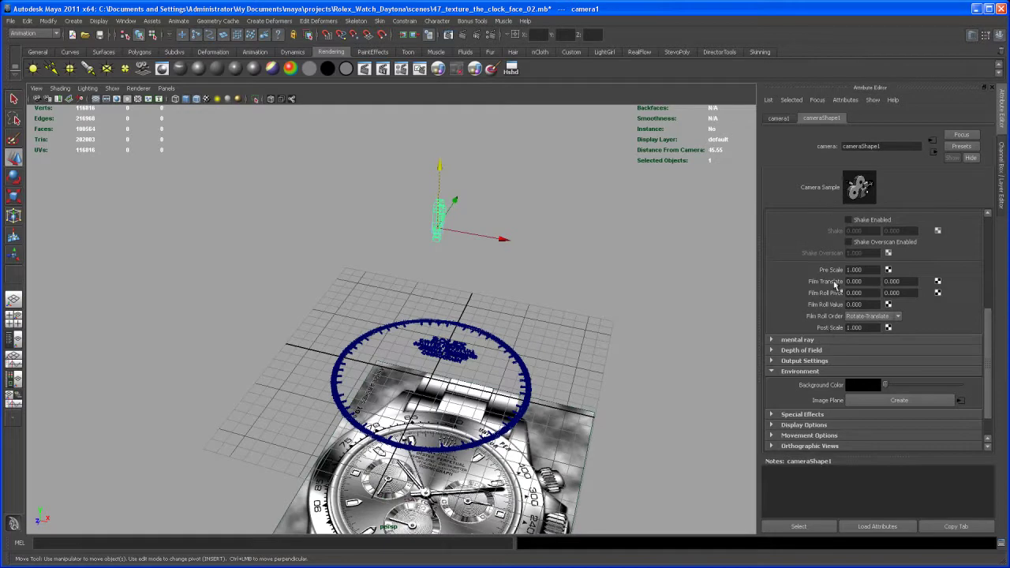
{"action": "left_click", "coordinate": [801, 372]}
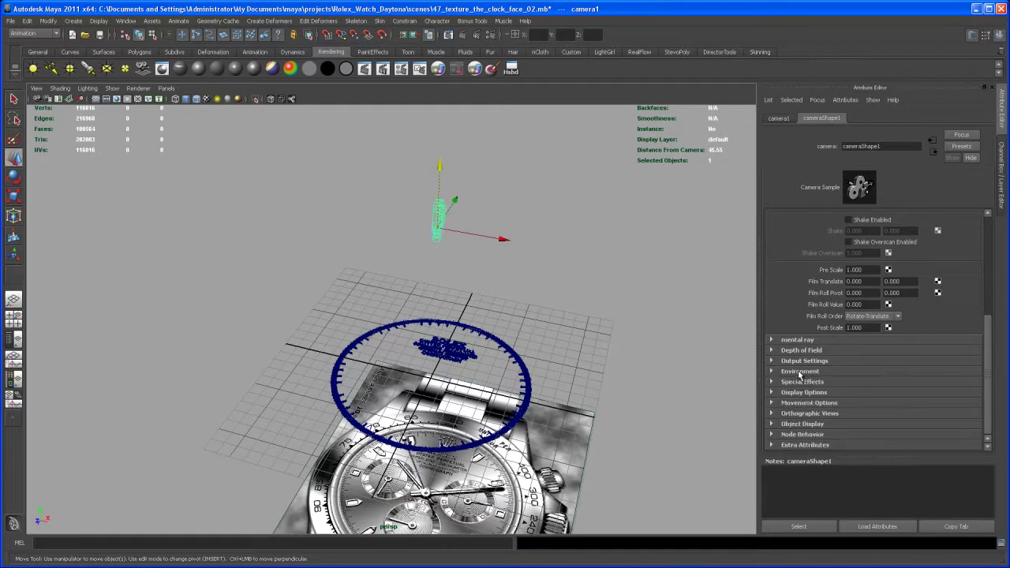
{"action": "left_click", "coordinate": [799, 372]}
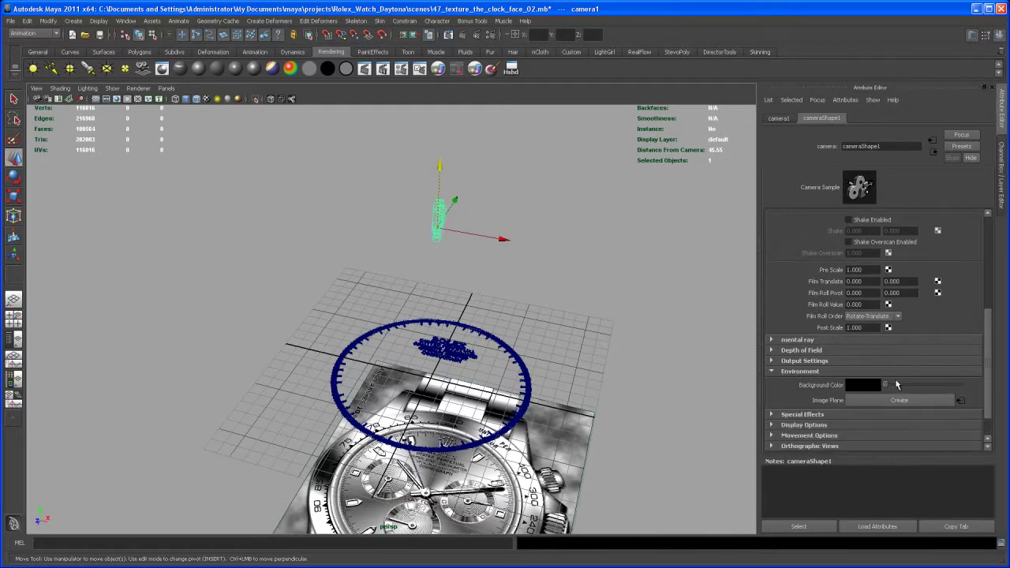
{"action": "left_click", "coordinate": [862, 385]}
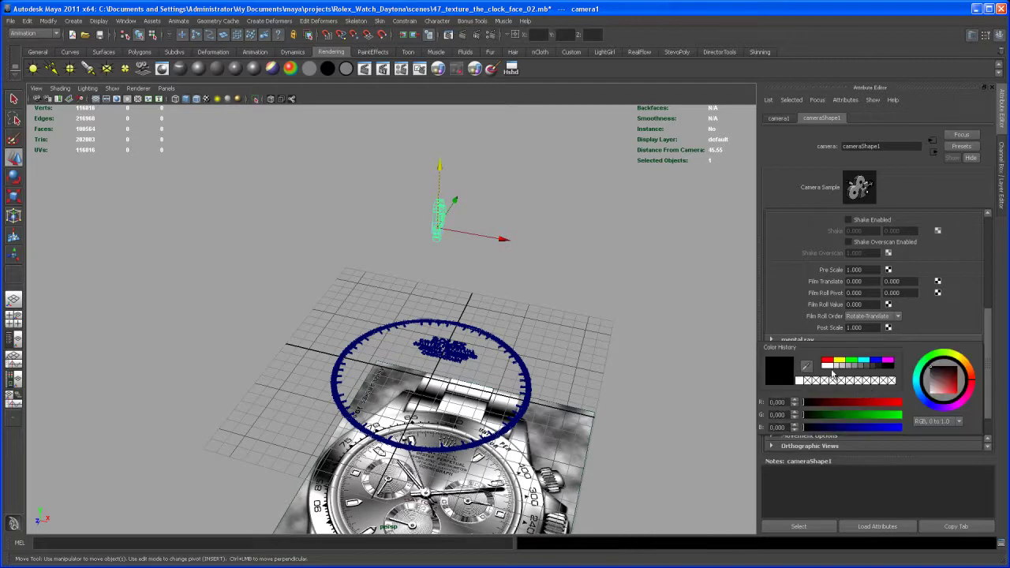
{"action": "left_click", "coordinate": [827, 365]}
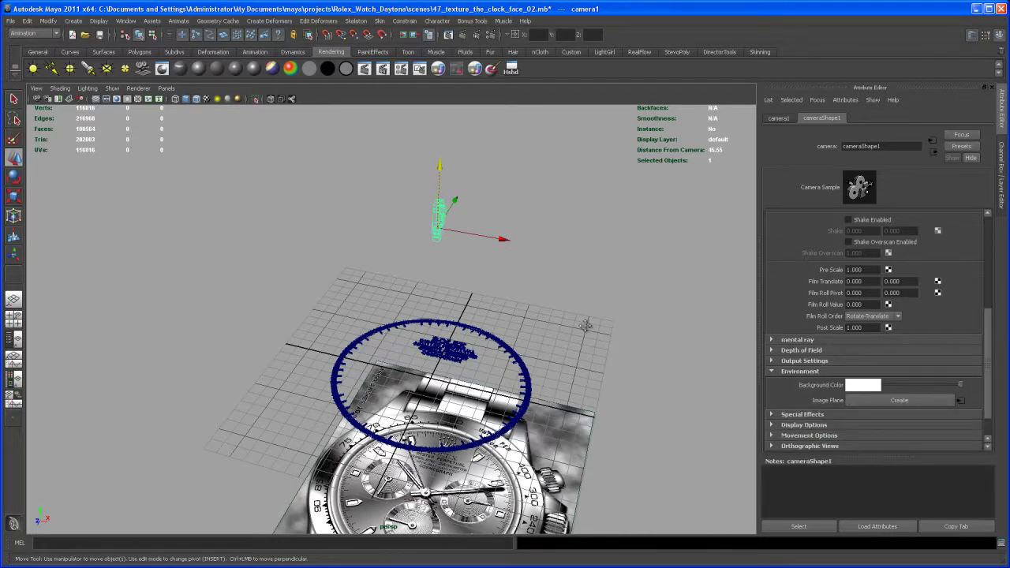
{"action": "mouse_move", "coordinate": [581, 323]}
{"action": "left_mouse_down"}
{"action": "mouse_move", "coordinate": [580, 304]}
{"action": "mouse_move", "coordinate": [593, 323]}
{"action": "mouse_move", "coordinate": [588, 302]}
{"action": "mouse_move", "coordinate": [584, 318]}
{"action": "mouse_move", "coordinate": [608, 307]}
{"action": "mouse_move", "coordinate": [587, 333]}
{"action": "left_mouse_up"}
- Switch to the four-pane layout and make one pane look through camera1 with the resolution frame shown
{"action": "key", "text": "space"}
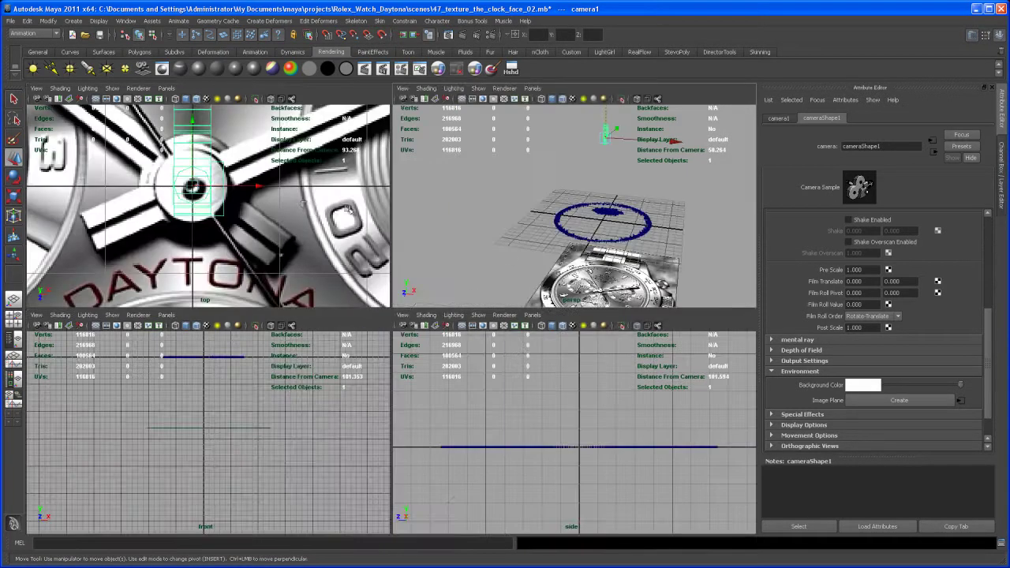
{"action": "scroll", "coordinate": [348, 237], "scroll_direction": "down", "scroll_amount": 5}
{"action": "left_click_drag", "start_coordinate": [326, 230], "coordinate": [340, 233]}
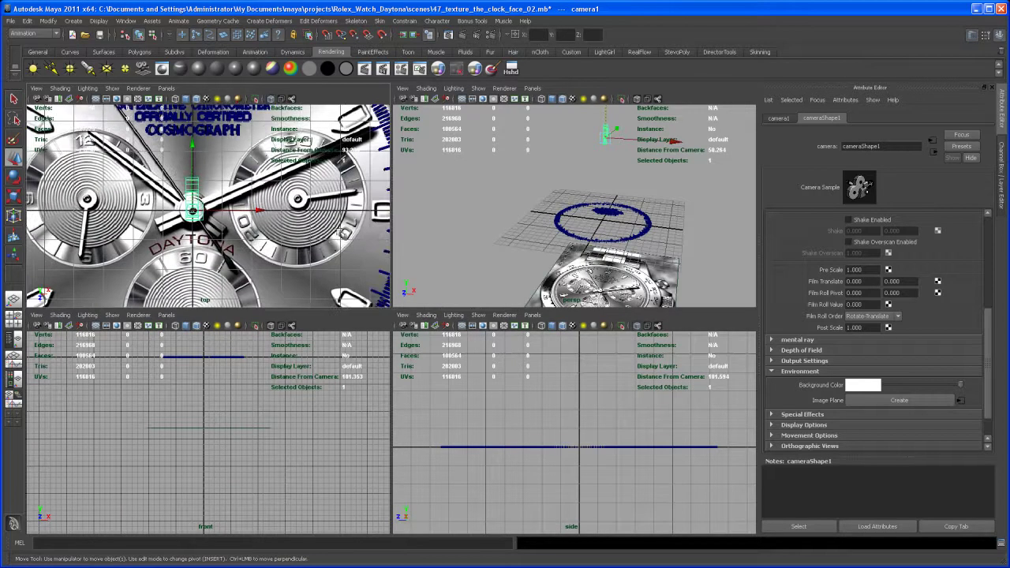
{"action": "left_click", "coordinate": [1002, 202]}
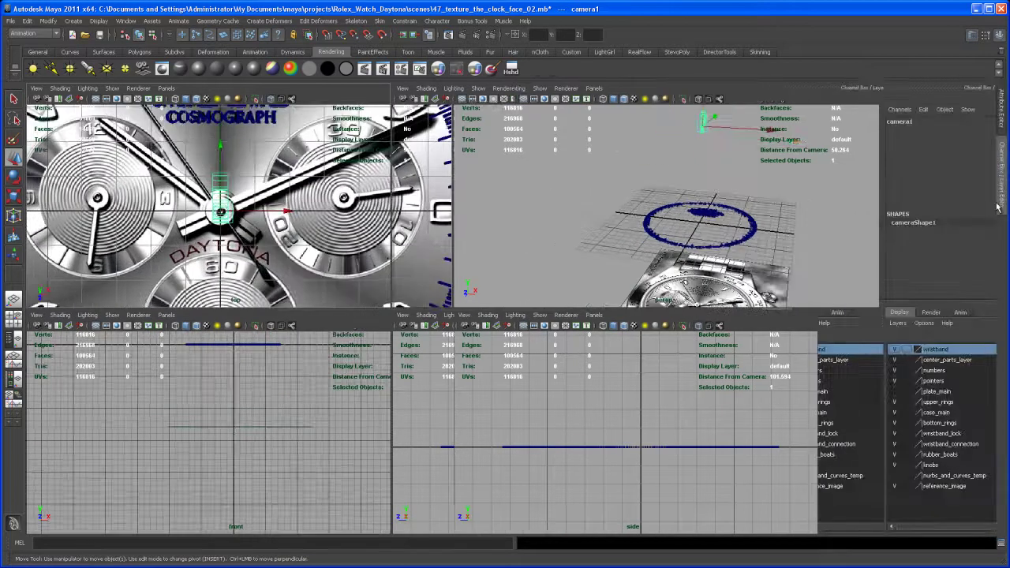
{"action": "scroll", "coordinate": [229, 148], "scroll_direction": "down", "scroll_amount": 4}
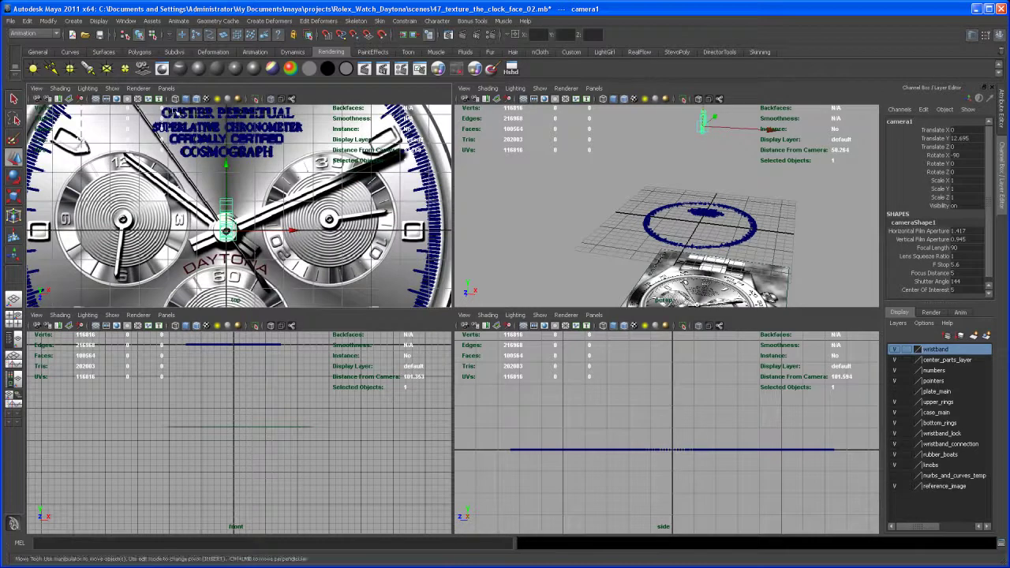
{"action": "left_click", "coordinate": [166, 89]}
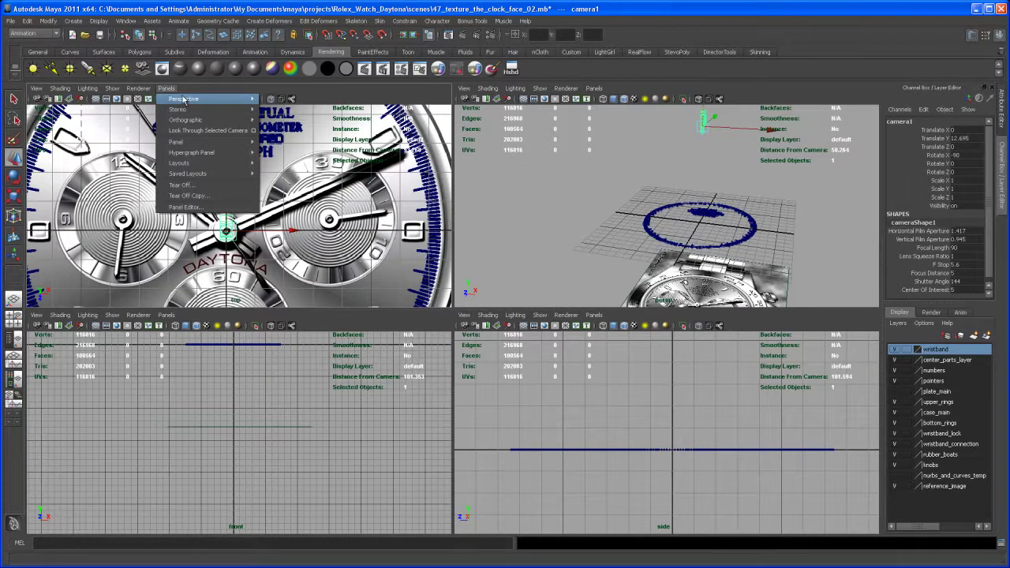
{"action": "mouse_move", "coordinate": [188, 101]}
{"action": "left_click", "coordinate": [282, 100]}
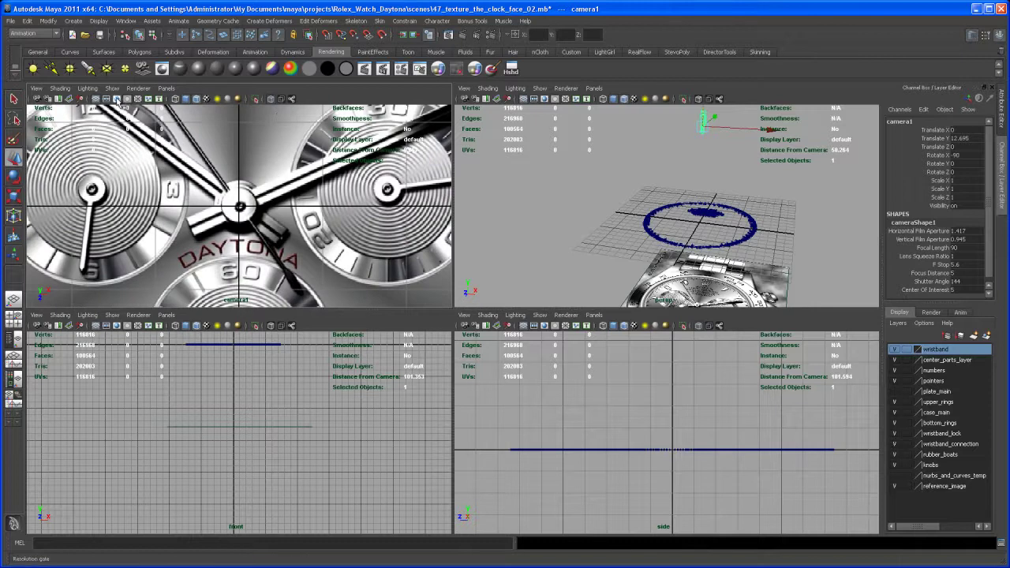
{"action": "left_click", "coordinate": [117, 99]}
- Hide the reference_image layer and raise camera1 so its view frames the whole dial ring
{"action": "key", "text": "w"}
{"action": "scroll", "coordinate": [746, 246], "scroll_direction": "down", "scroll_amount": 2}
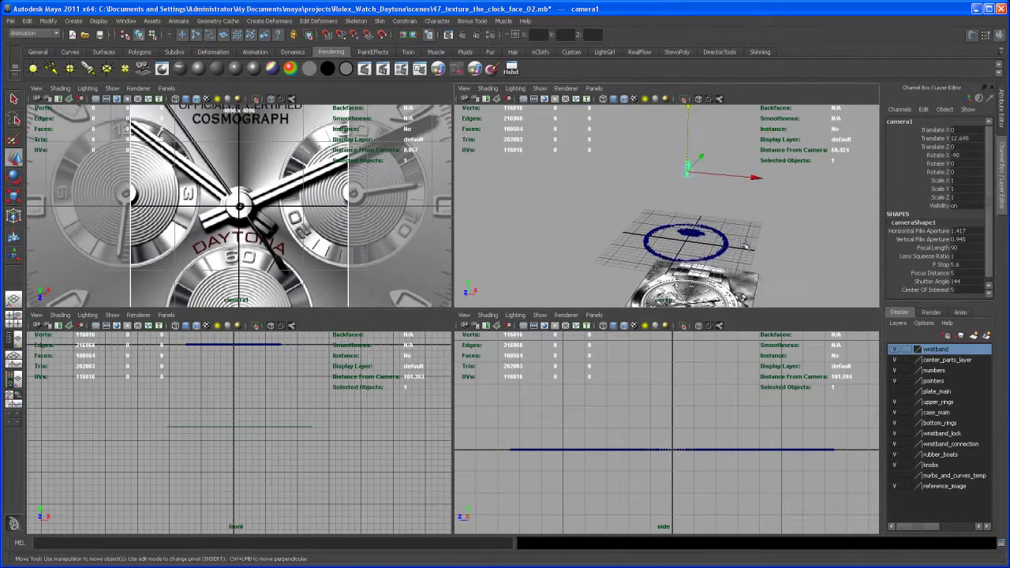
{"action": "left_click", "coordinate": [895, 486]}
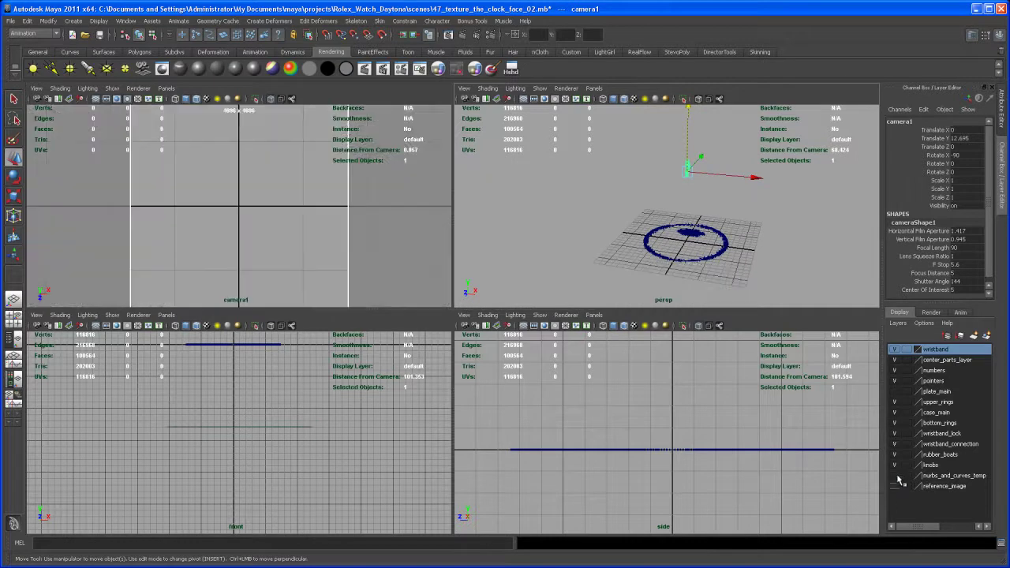
{"action": "left_click_drag", "start_coordinate": [699, 177], "coordinate": [702, 228]}
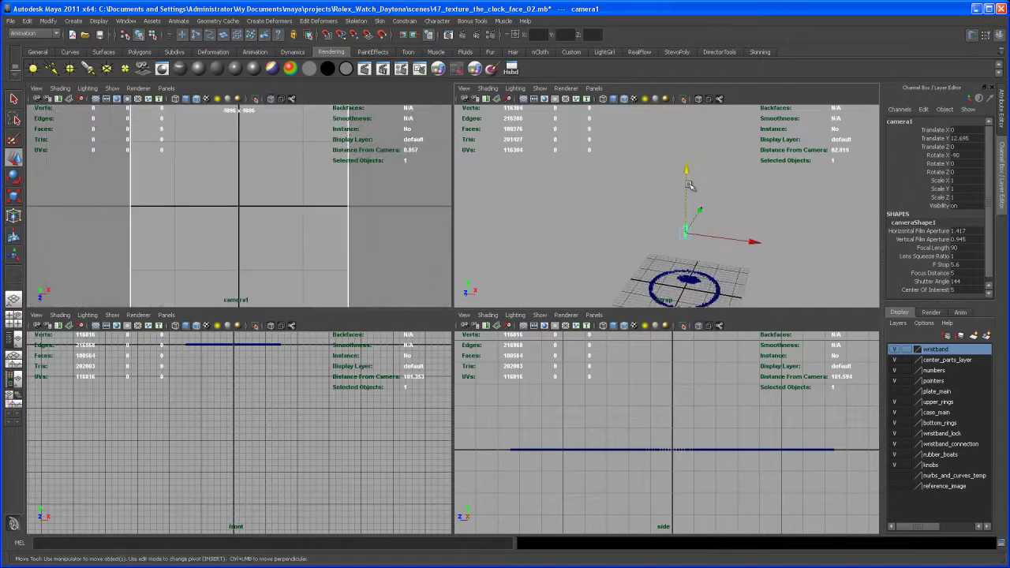
{"action": "left_click_drag", "start_coordinate": [687, 172], "coordinate": [670, 124]}
{"action": "scroll", "coordinate": [599, 137], "scroll_direction": "down", "scroll_amount": 4}
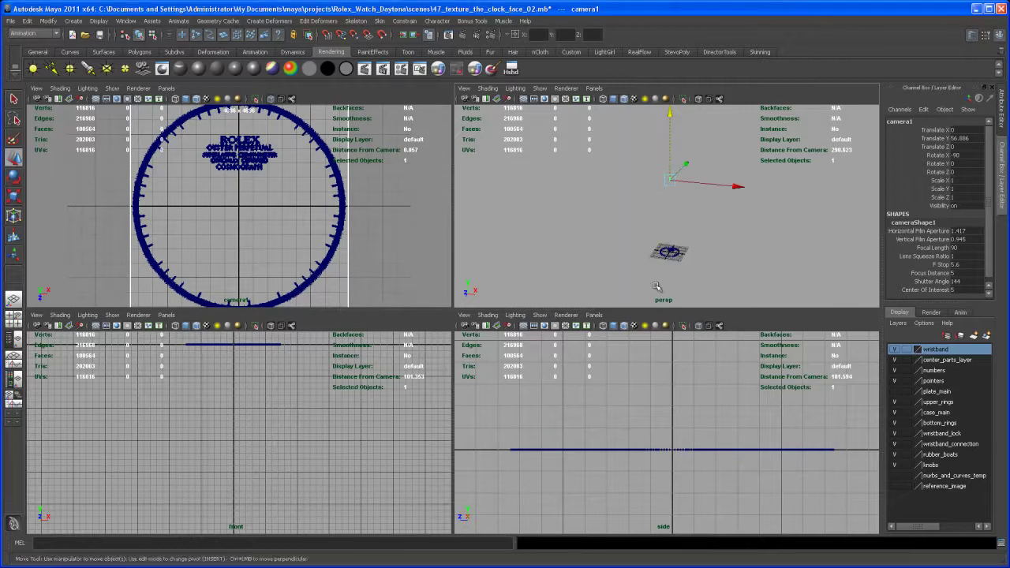
- Maximize the perspective view and give the dial ring and ROLEX text smoothness level 3
{"action": "key", "text": "space"}
{"action": "left_click_drag", "start_coordinate": [582, 354], "coordinate": [656, 413]}
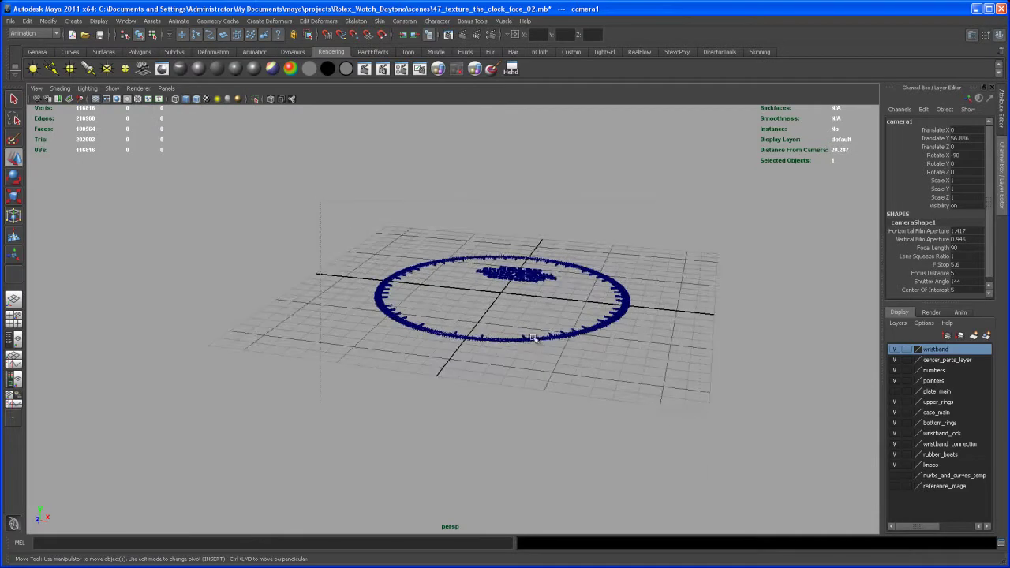
{"action": "key", "text": "ctrl+z"}
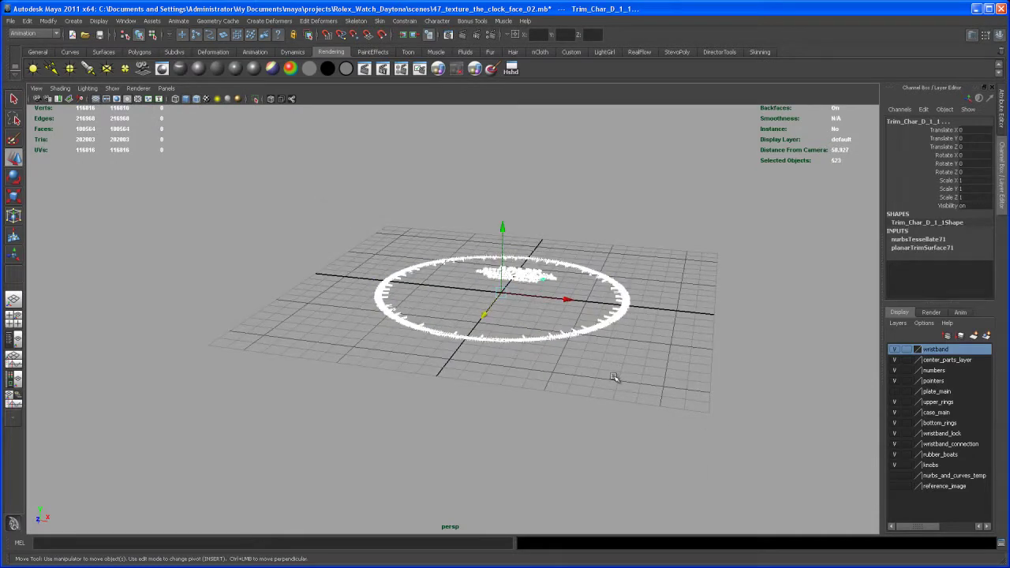
{"action": "key", "text": "3"}
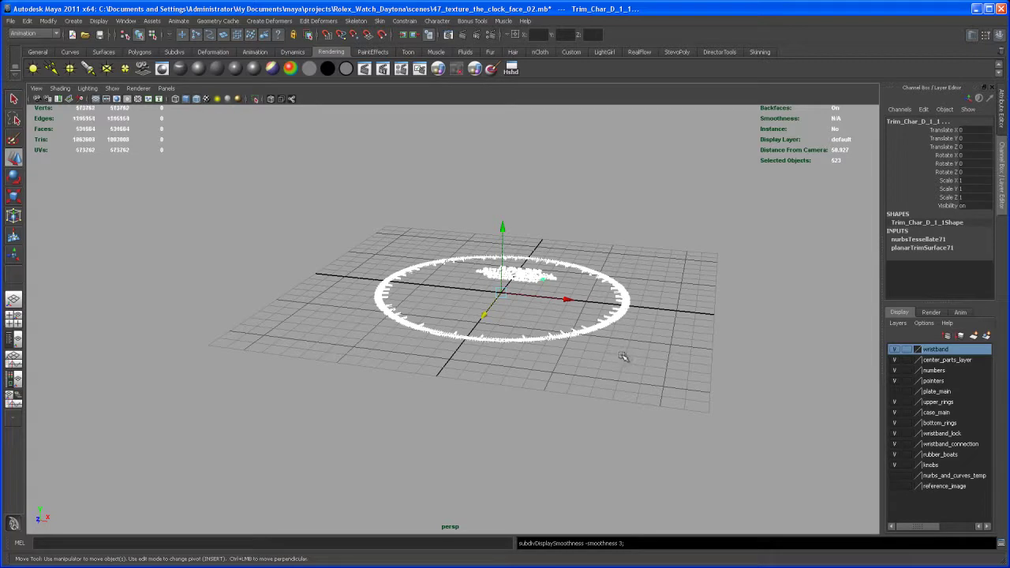
{"action": "left_click", "coordinate": [622, 355]}
{"action": "left_click_drag", "start_coordinate": [625, 354], "coordinate": [560, 435]}
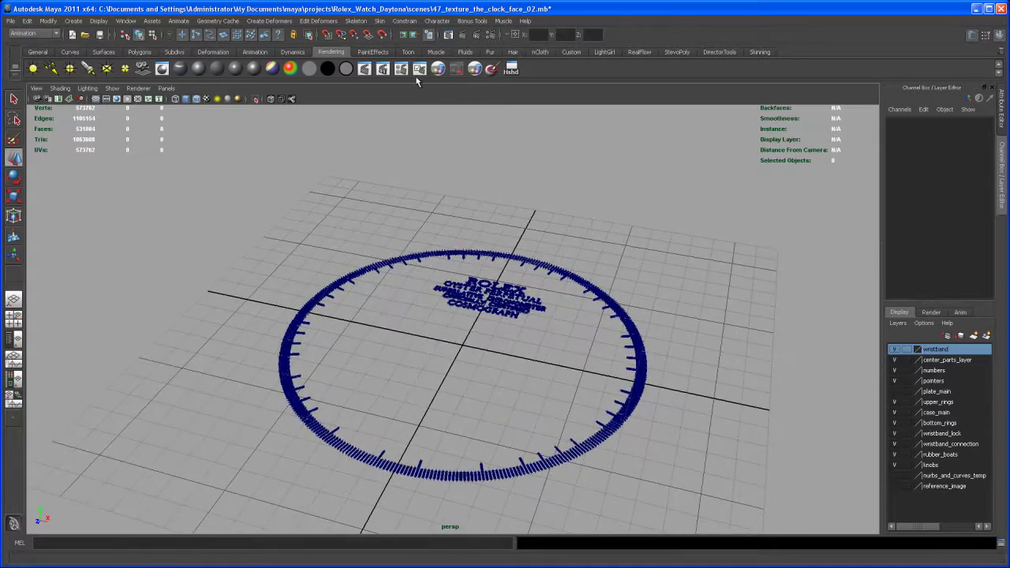
- Open Render View and set the output image format to Targa in Render Settings' Common tab
{"action": "left_click", "coordinate": [449, 35]}
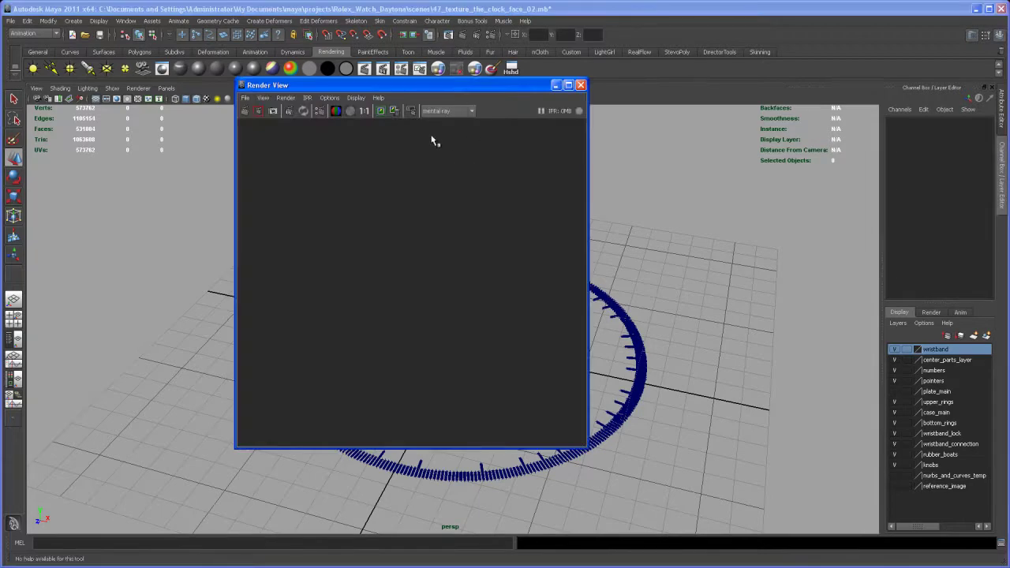
{"action": "left_click_drag", "start_coordinate": [371, 85], "coordinate": [257, 46]}
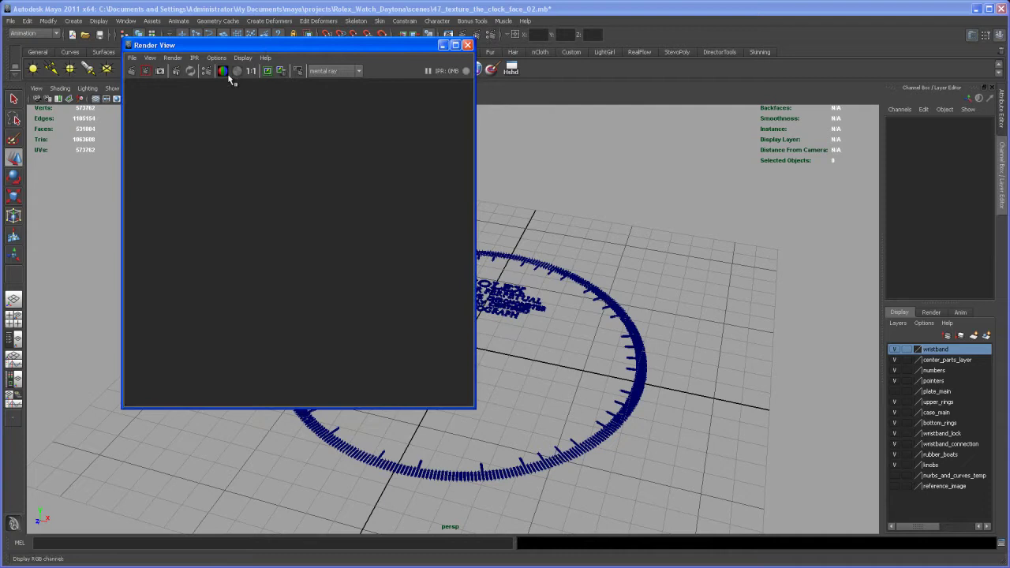
{"action": "left_click", "coordinate": [206, 71]}
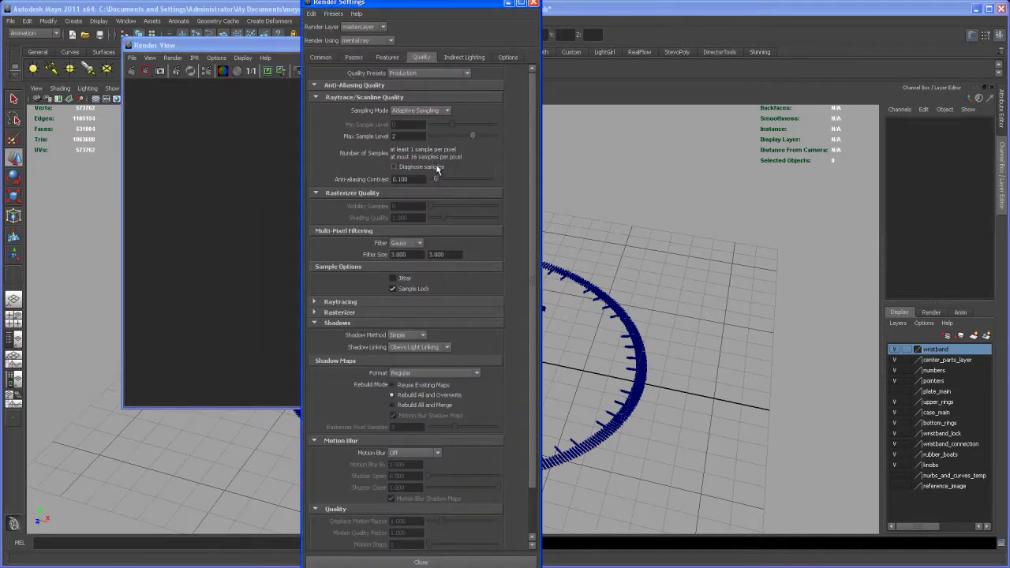
{"action": "left_click", "coordinate": [322, 58]}
{"action": "left_click", "coordinate": [458, 157]}
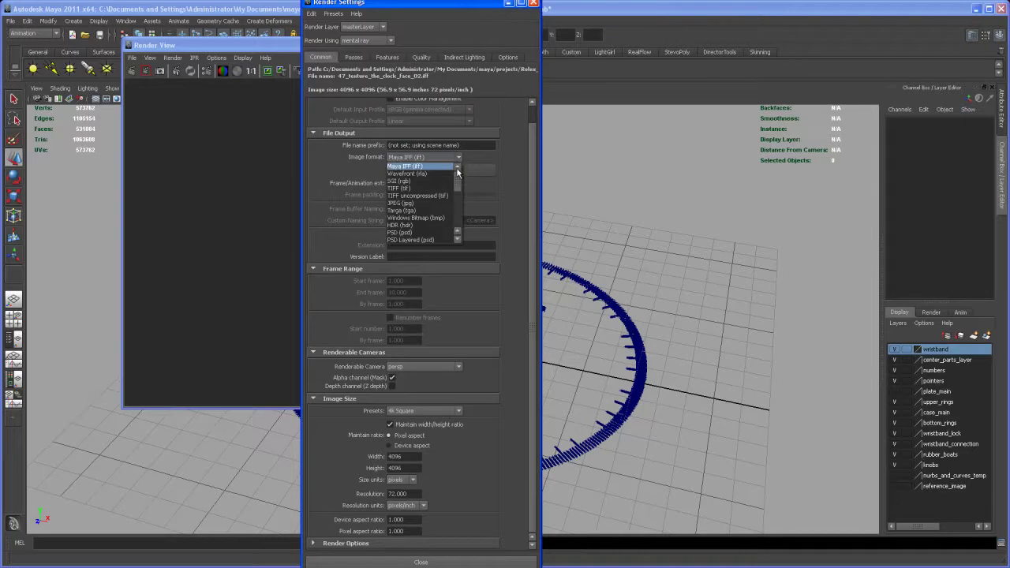
{"action": "mouse_move", "coordinate": [460, 193]}
{"action": "left_mouse_down"}
{"action": "mouse_move", "coordinate": [459, 227]}
{"action": "mouse_move", "coordinate": [455, 188]}
{"action": "left_mouse_up"}
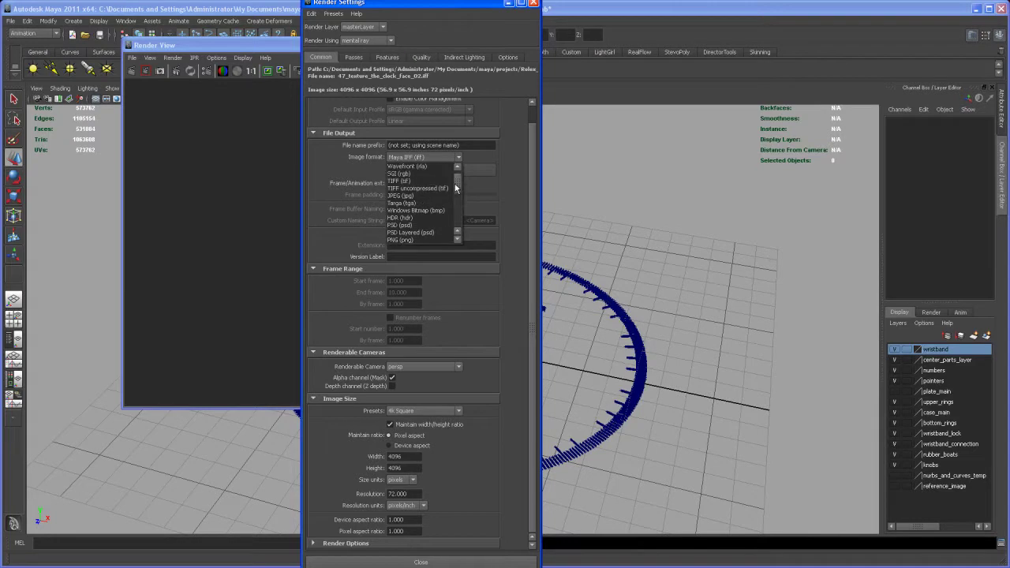
{"action": "left_click", "coordinate": [414, 204]}
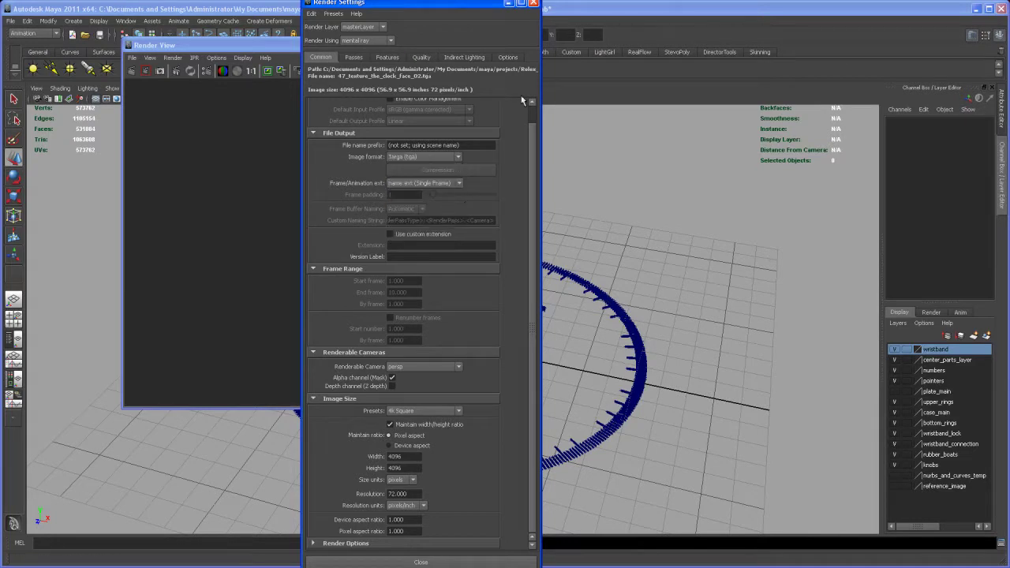
{"action": "left_click", "coordinate": [533, 4]}
- Render the scene from camera1 and enlarge the Render View window to show the dial
{"action": "left_click_drag", "start_coordinate": [302, 47], "coordinate": [404, 51]}
{"action": "left_click", "coordinate": [276, 62]}
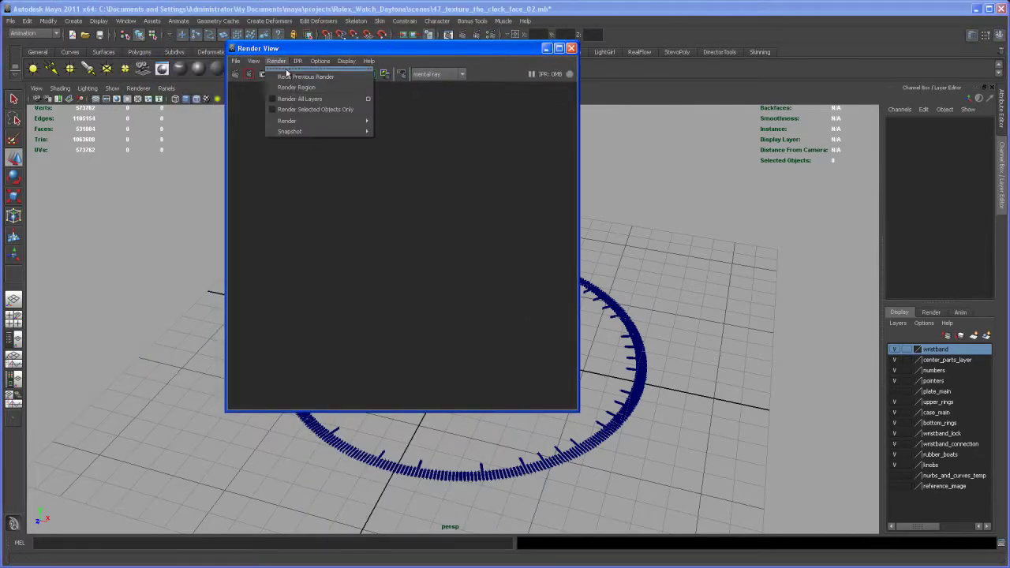
{"action": "mouse_move", "coordinate": [332, 120]}
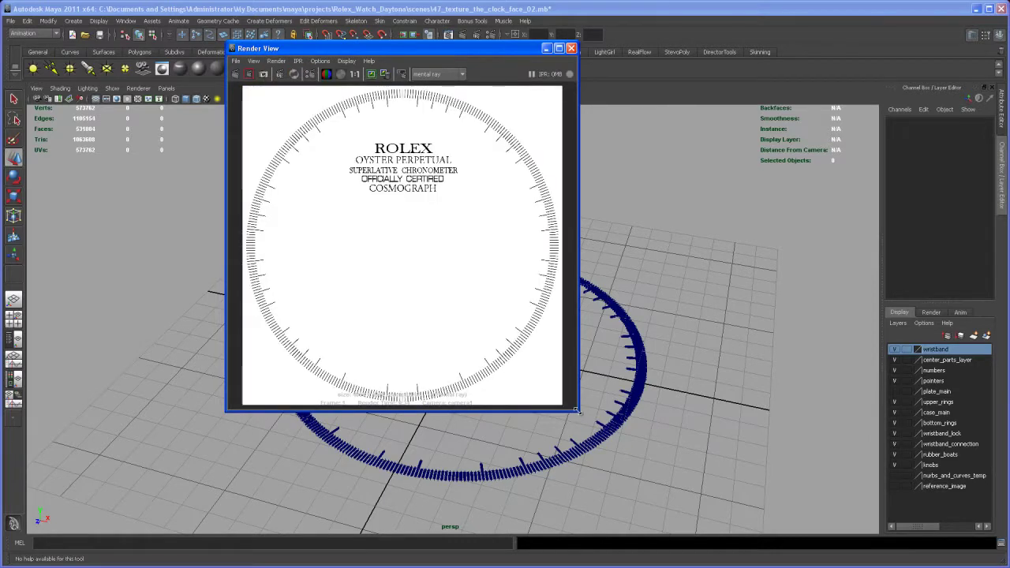
{"action": "left_click_drag", "start_coordinate": [577, 411], "coordinate": [733, 545]}
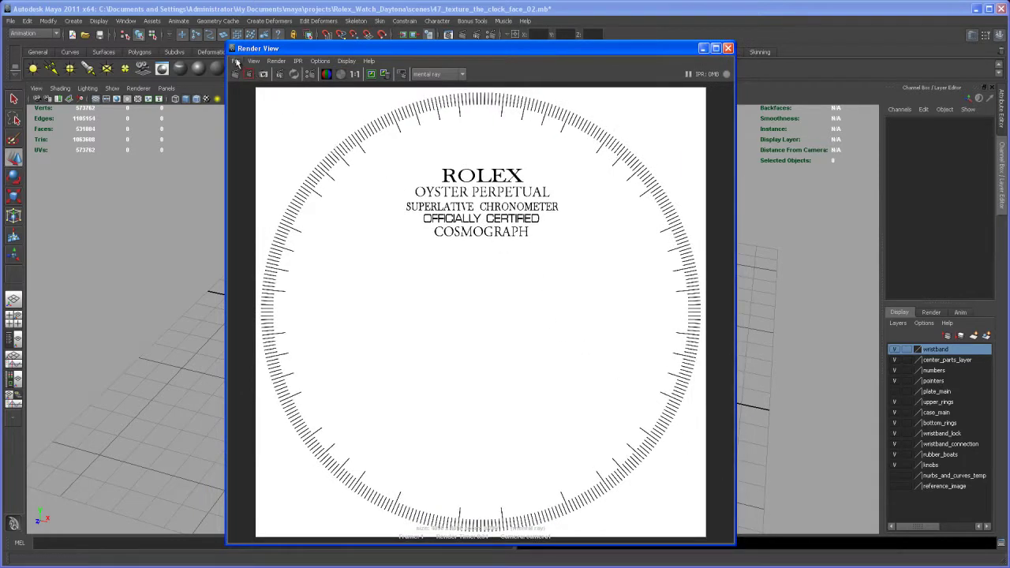
- Save the render as clockface_texture_01 in the images folder and close Render View
{"action": "left_click", "coordinate": [236, 61]}
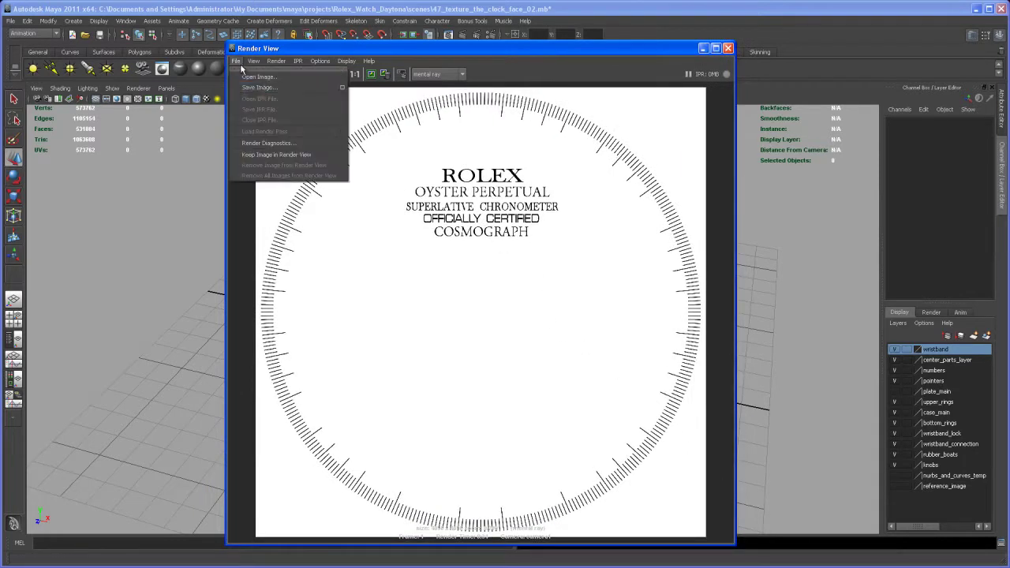
{"action": "left_click", "coordinate": [282, 88]}
{"action": "left_click_drag", "start_coordinate": [412, 148], "coordinate": [413, 98]}
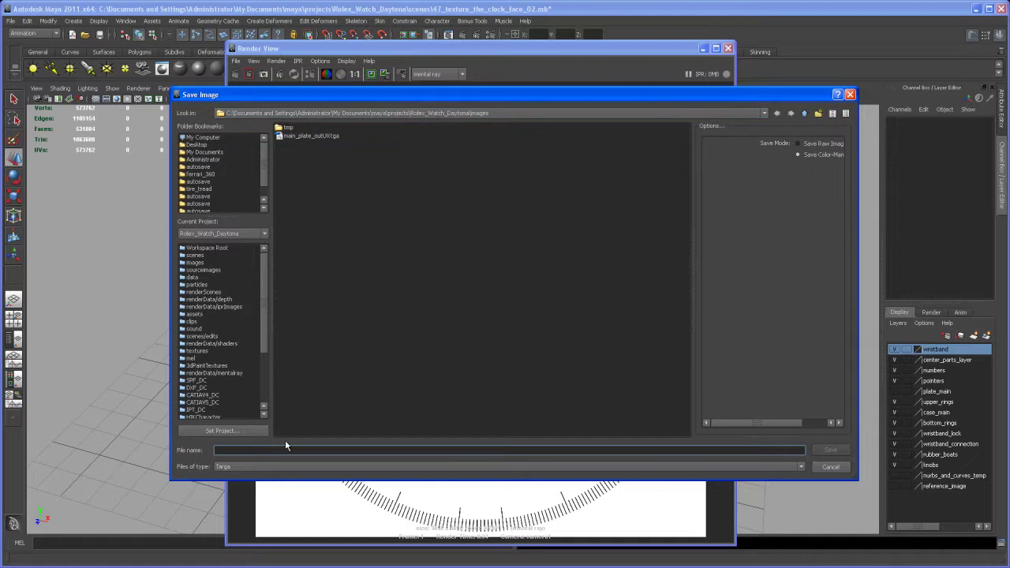
{"action": "type", "text": "clockface_texture_01"}
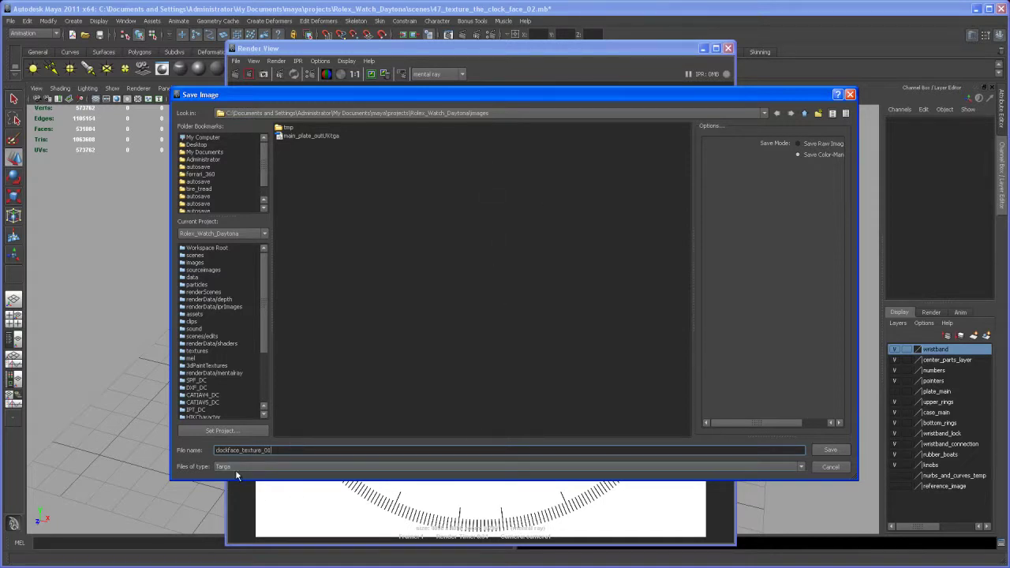
{"action": "left_click", "coordinate": [835, 450]}
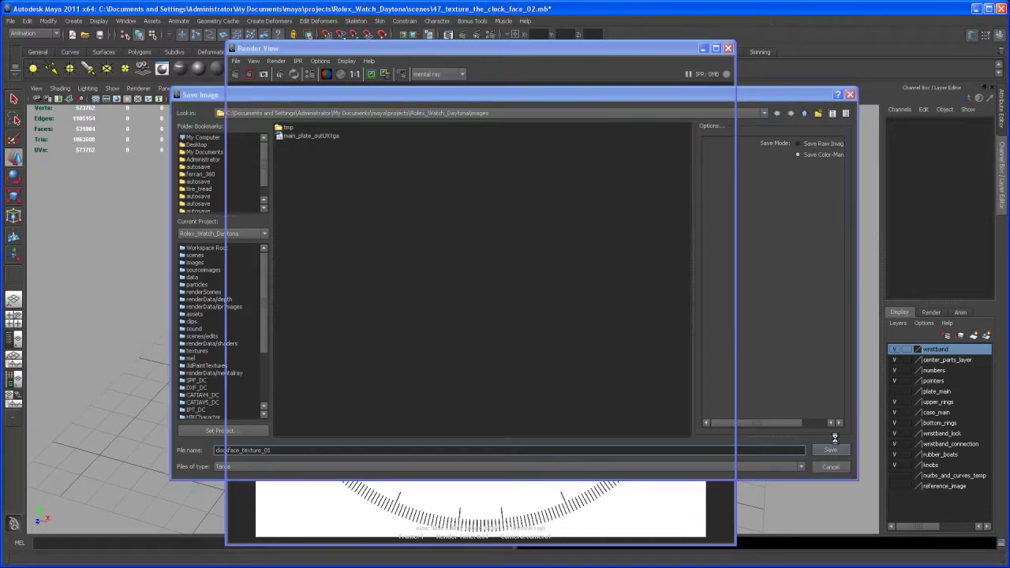
{"action": "left_click", "coordinate": [728, 48]}
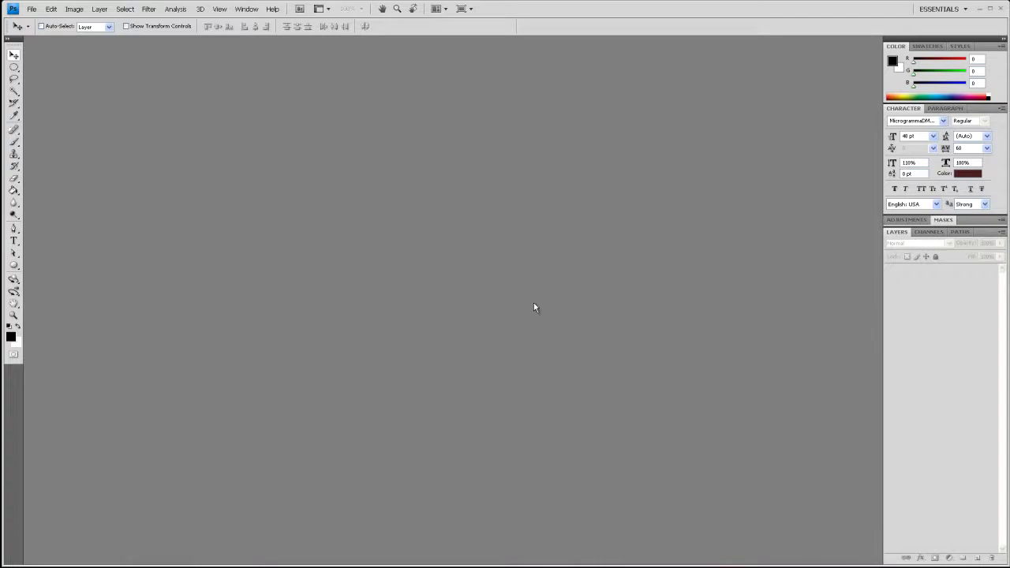
- Open main_plate_outUV and clockface_texture_01, then paste the UV wireframe into the clock-face document as Layer 1
{"action": "left_click", "coordinate": [31, 9]}
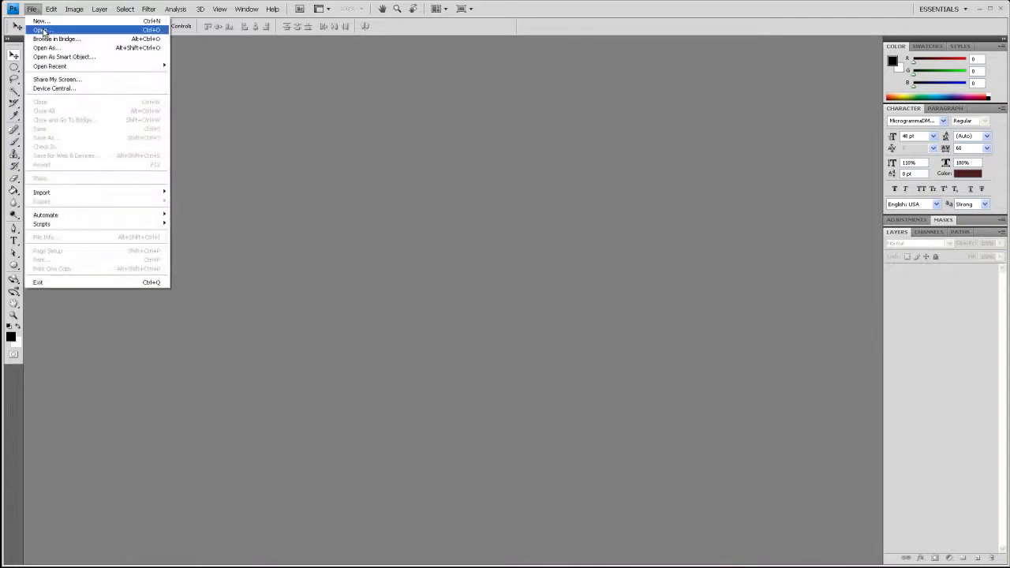
{"action": "left_click", "coordinate": [36, 29]}
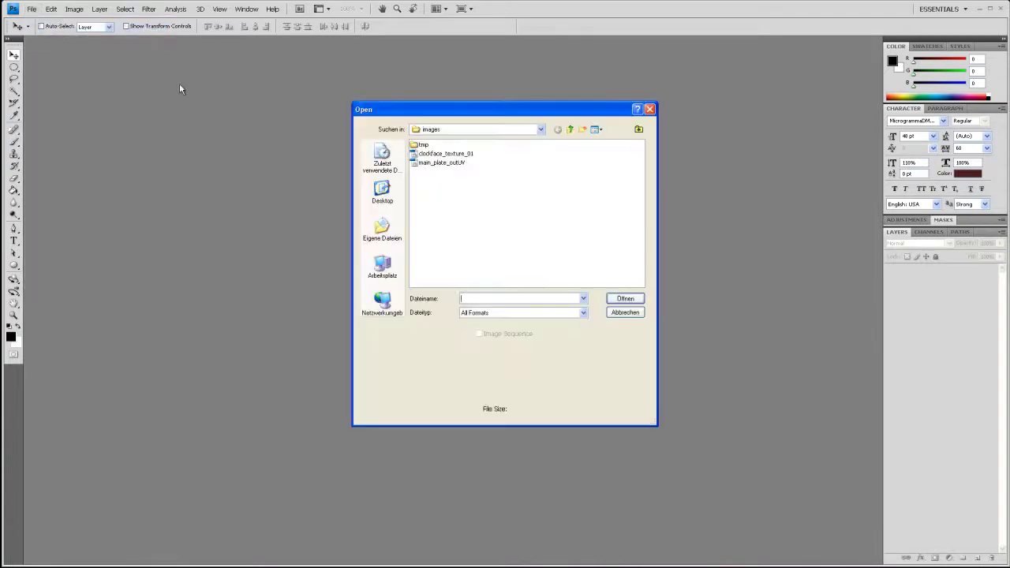
{"action": "left_click", "coordinate": [455, 164]}
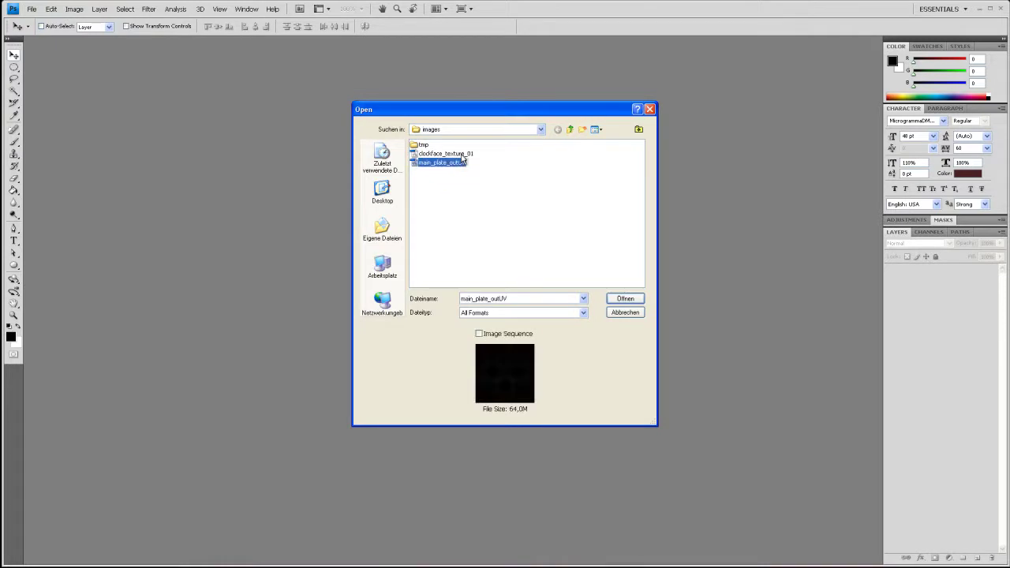
{"action": "left_click", "coordinate": [464, 153], "text": "ctrl"}
{"action": "left_click", "coordinate": [625, 299]}
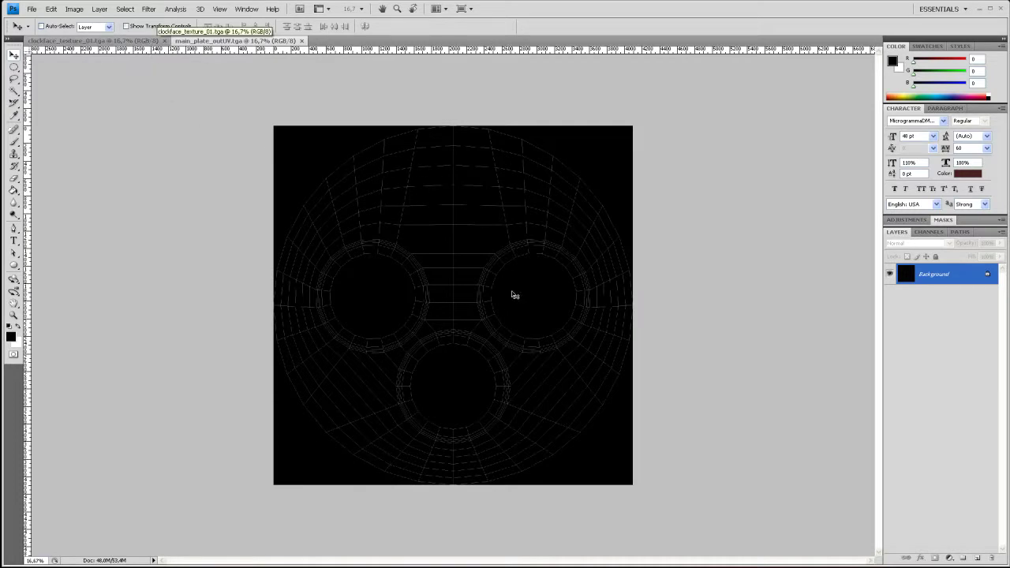
{"action": "key", "text": "ctrl+a"}
{"action": "key", "text": "ctrl+v"}
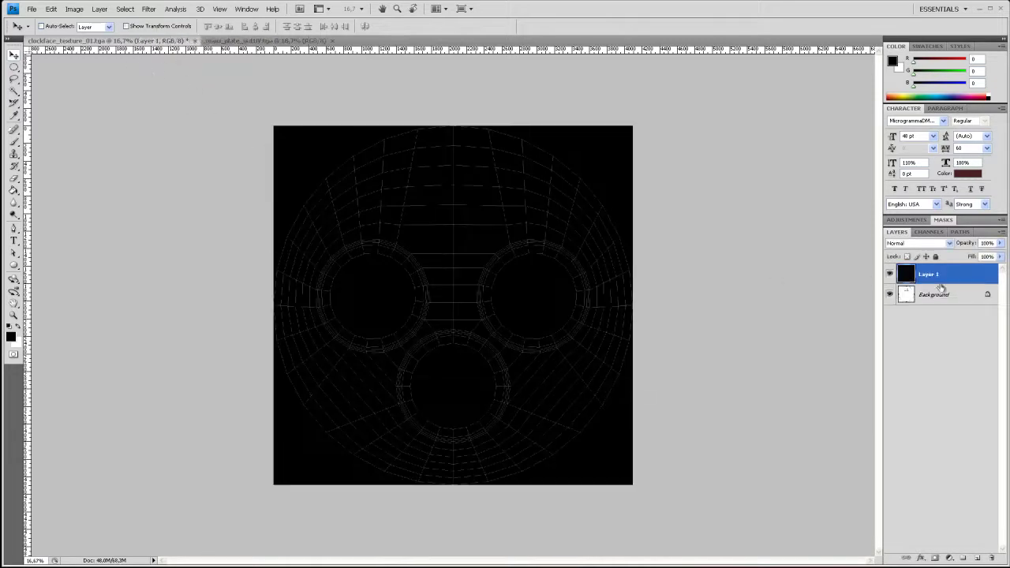
- Set Layer 1 opacity to 46% and drag vertical and horizontal guides to the dial centre
{"action": "left_click_drag", "start_coordinate": [999, 247], "coordinate": [973, 258]}
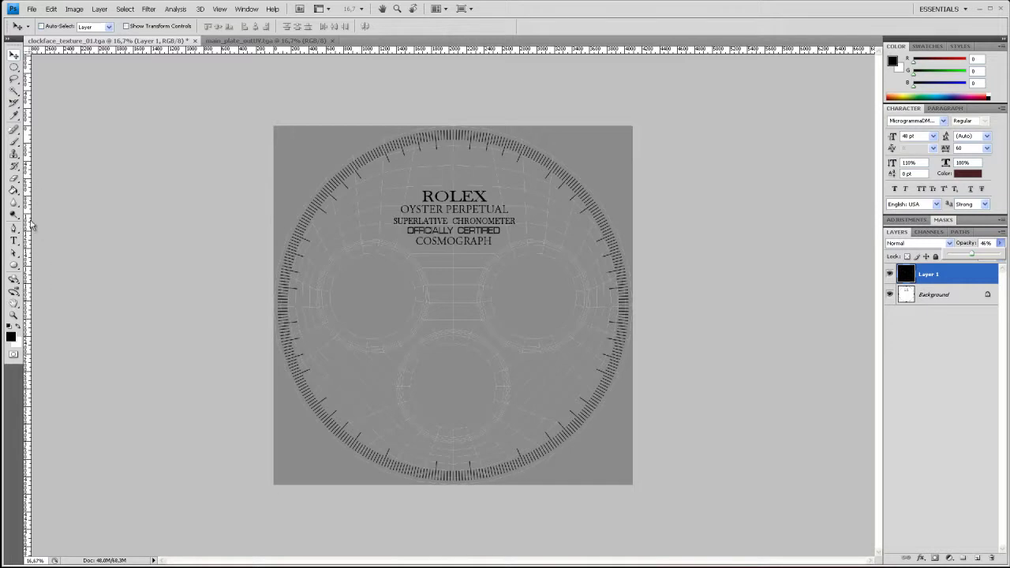
{"action": "left_click_drag", "start_coordinate": [16, 268], "coordinate": [53, 284]}
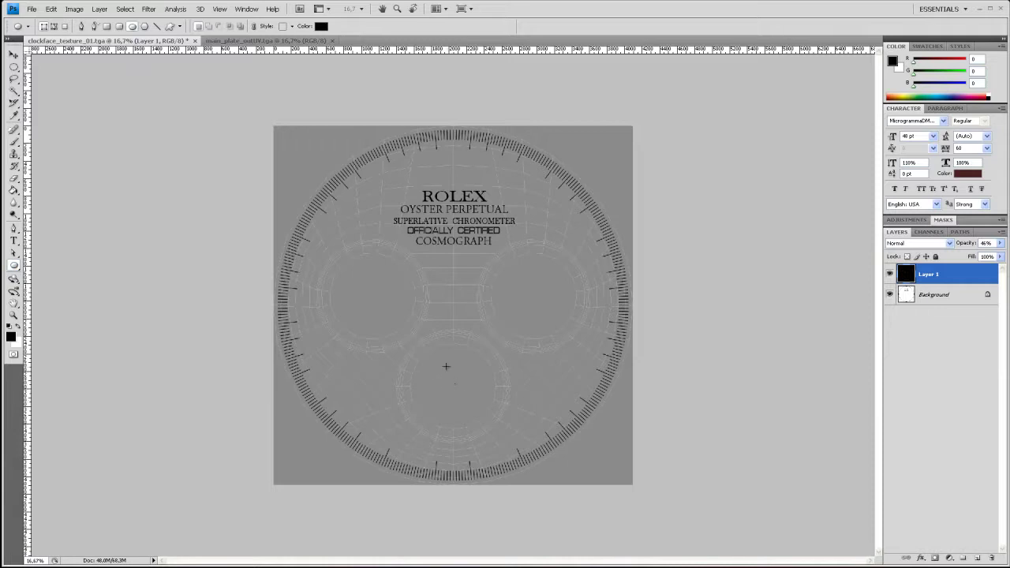
{"action": "left_click_drag", "start_coordinate": [28, 291], "coordinate": [454, 303]}
{"action": "left_click_drag", "start_coordinate": [494, 49], "coordinate": [509, 306]}
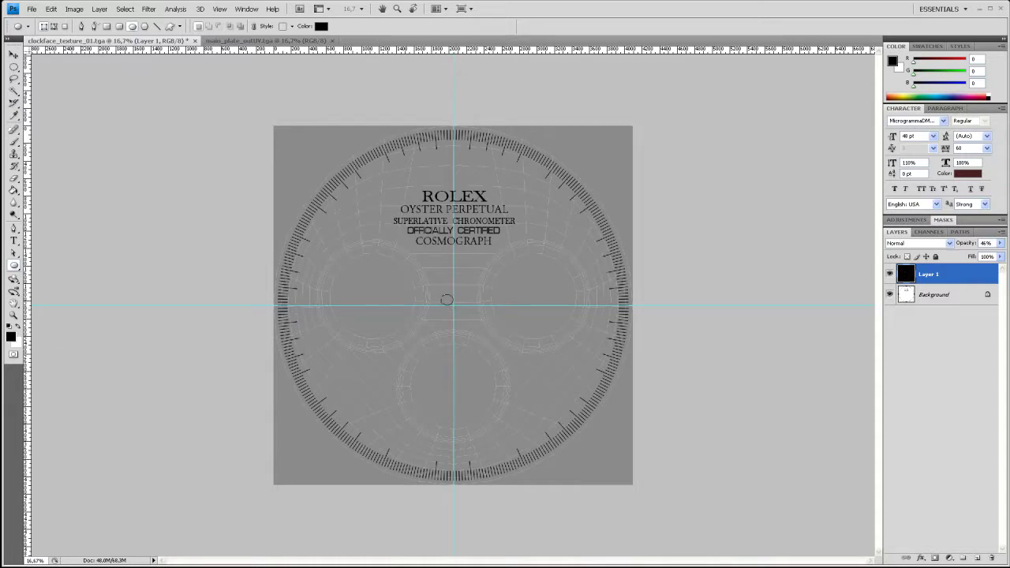
- Draw a circle outline and move it onto the lower sub-dial
{"action": "mouse_move", "coordinate": [440, 292]}
{"action": "left_mouse_down"}
{"action": "mouse_move", "coordinate": [354, 203]}
{"action": "mouse_move", "coordinate": [316, 183]}
{"action": "mouse_move", "coordinate": [322, 172]}
{"action": "mouse_move", "coordinate": [369, 220]}
{"action": "left_mouse_up"}
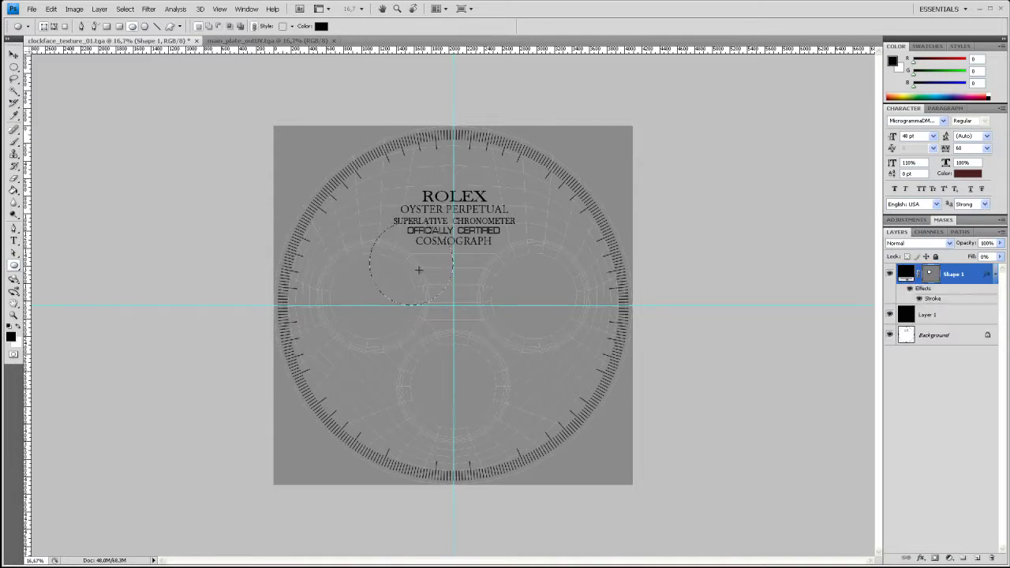
{"action": "key", "text": "v"}
{"action": "left_click_drag", "start_coordinate": [416, 267], "coordinate": [458, 389]}
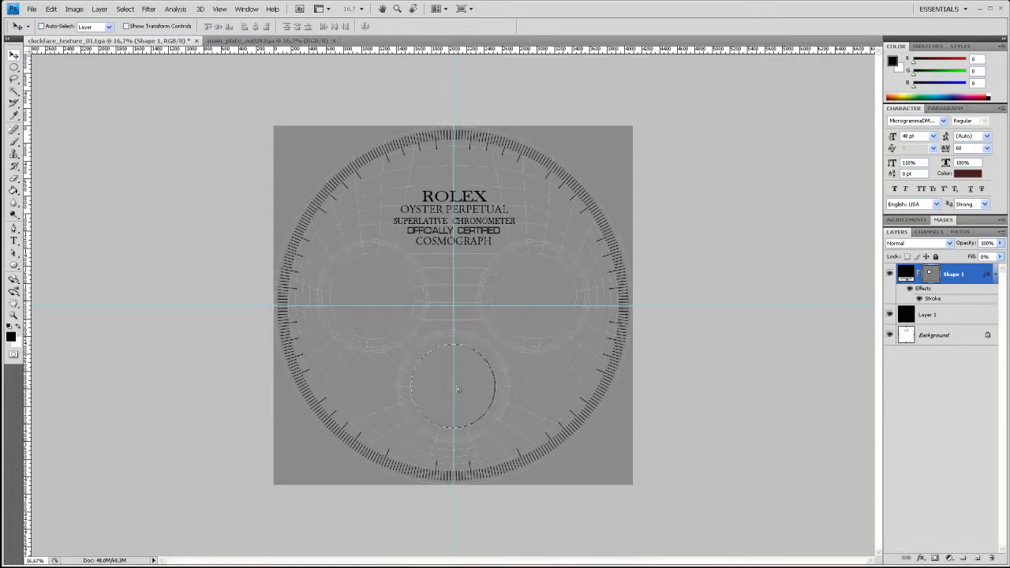
- Zoom to 50% on the sub-dial and scale the circle to 136% to match its outer ring
{"action": "key", "text": "ctrl+plus"}
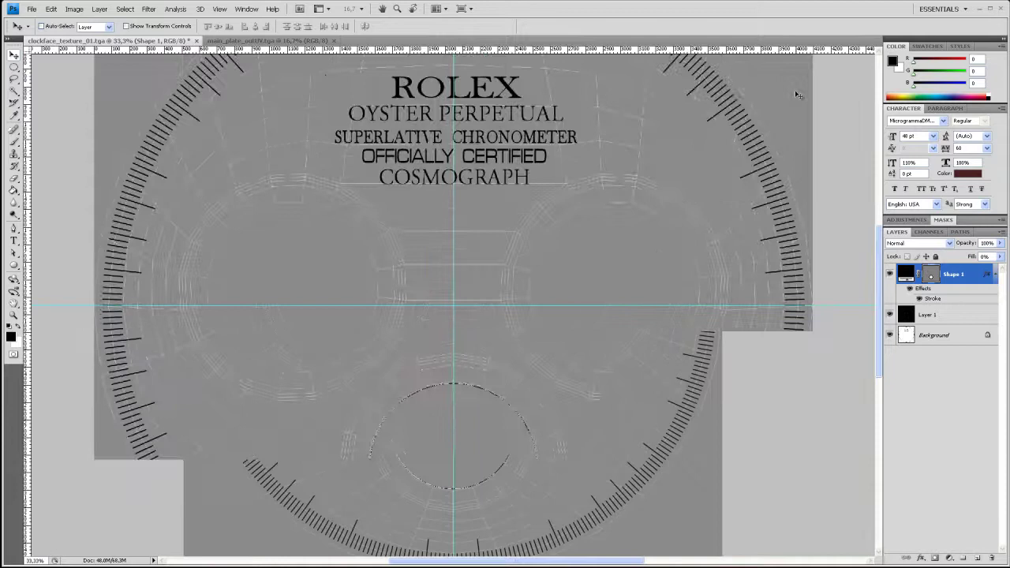
{"action": "key", "text": "ctrl+plus"}
{"action": "key", "text": "h"}
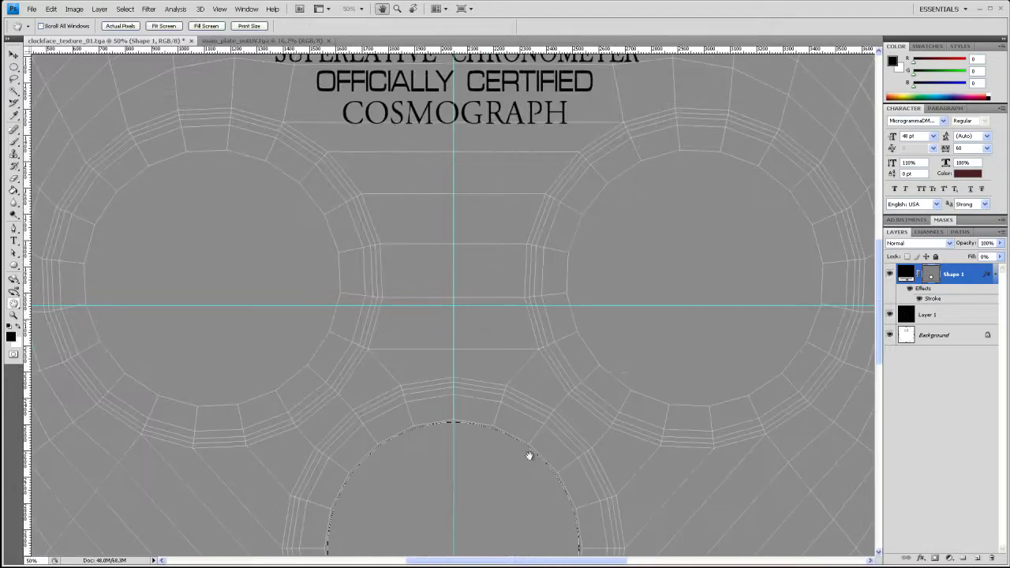
{"action": "left_click_drag", "start_coordinate": [529, 457], "coordinate": [526, 307]}
{"action": "key", "text": "v"}
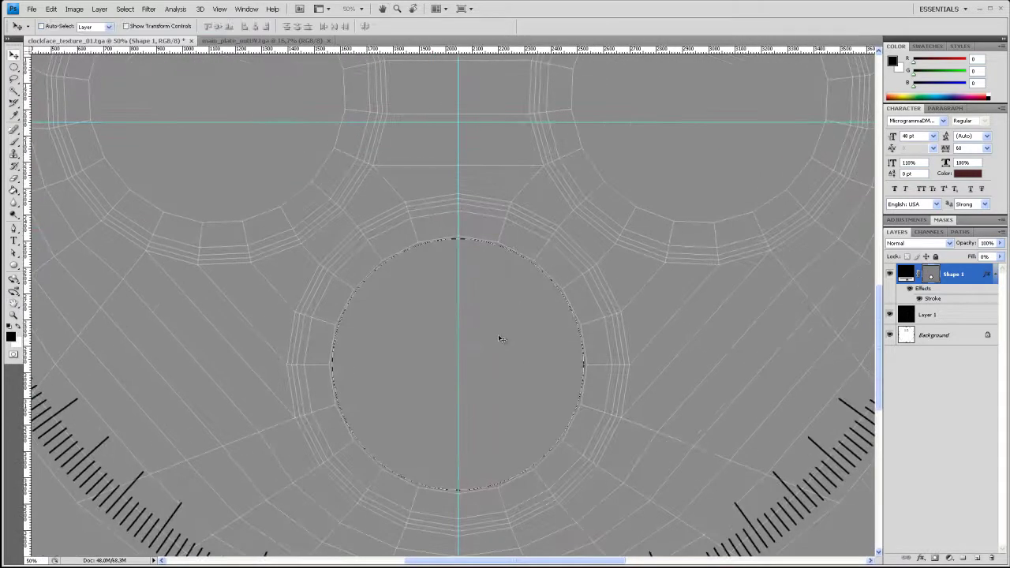
{"action": "key", "text": "ctrl+t"}
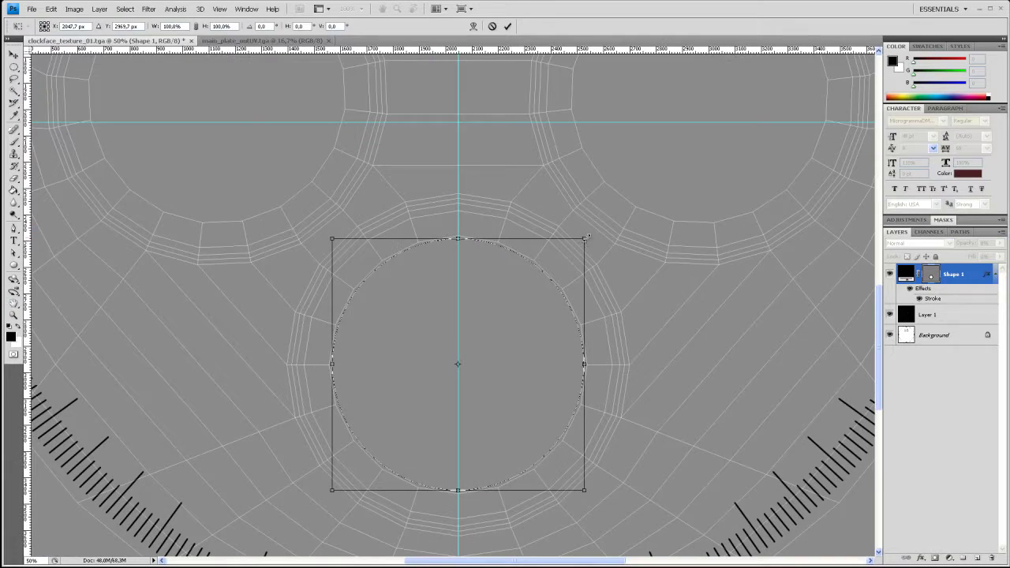
{"action": "left_click_drag", "start_coordinate": [584, 237], "coordinate": [629, 190]}
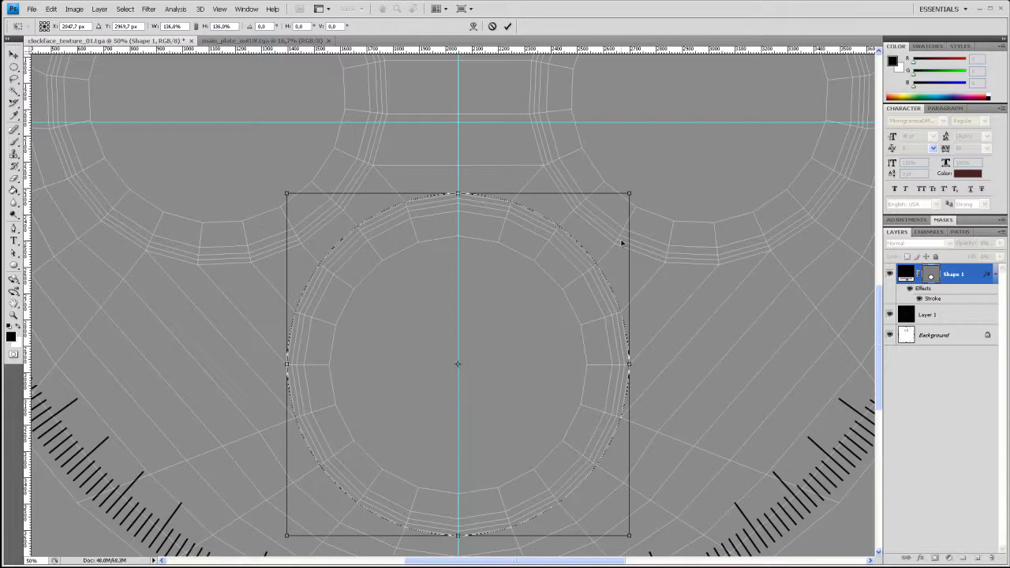
{"action": "key", "text": "Return"}
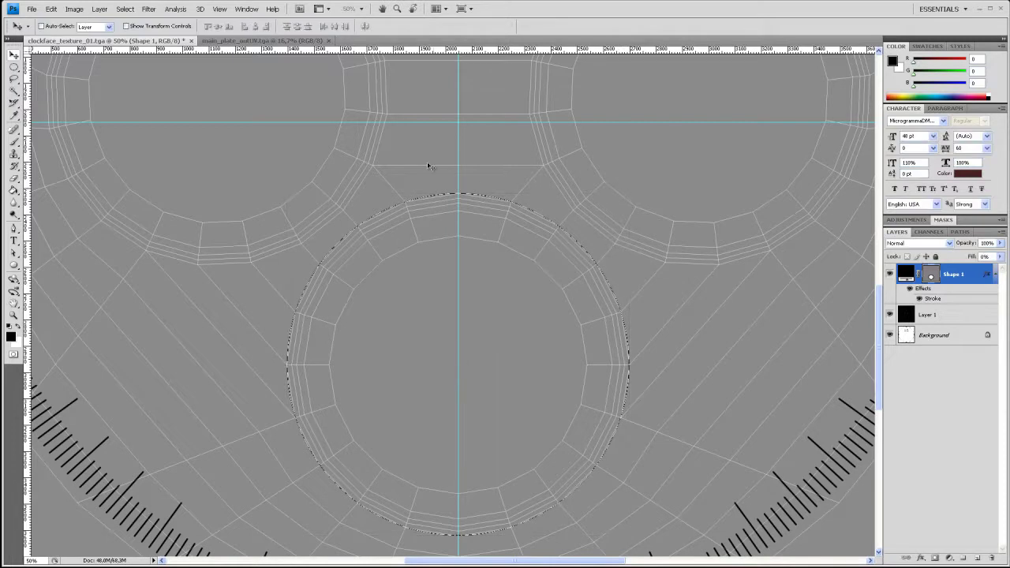
- Type DAYTONA along the circular path and colour the text dark red
{"action": "left_click", "coordinate": [14, 241]}
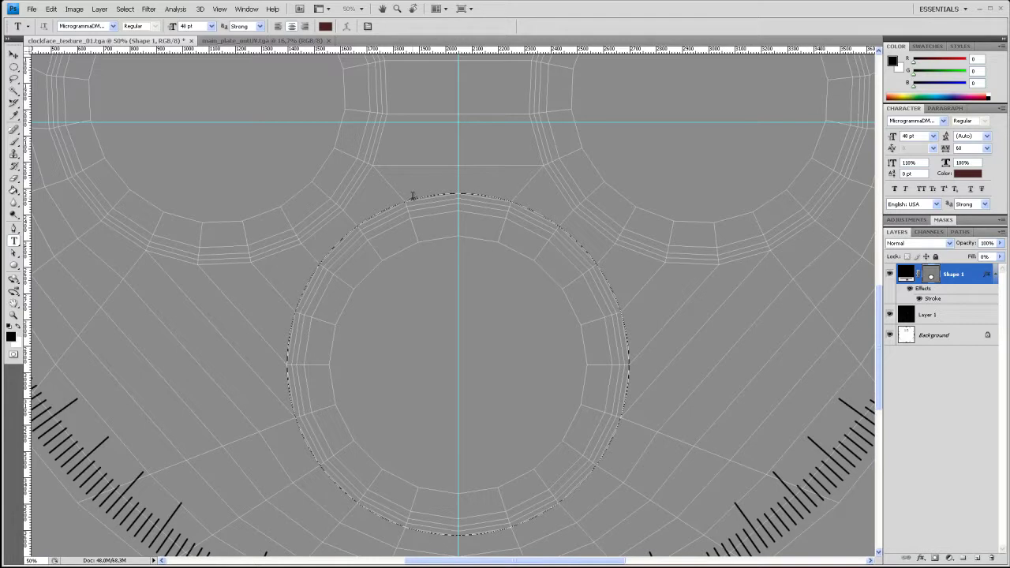
{"action": "left_click", "coordinate": [416, 202]}
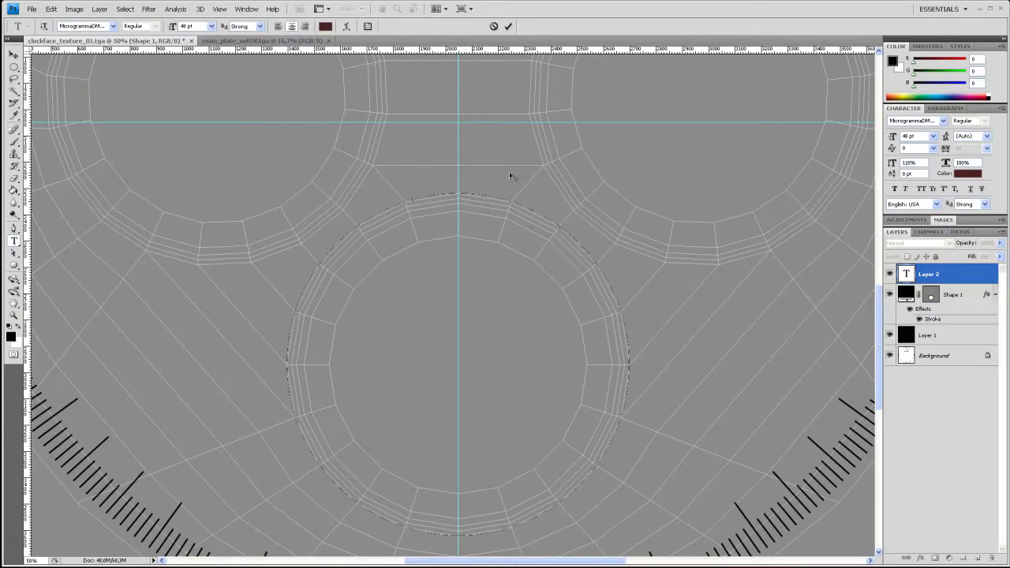
{"action": "type", "text": "DAYTONA"}
{"action": "left_click", "coordinate": [968, 175]}
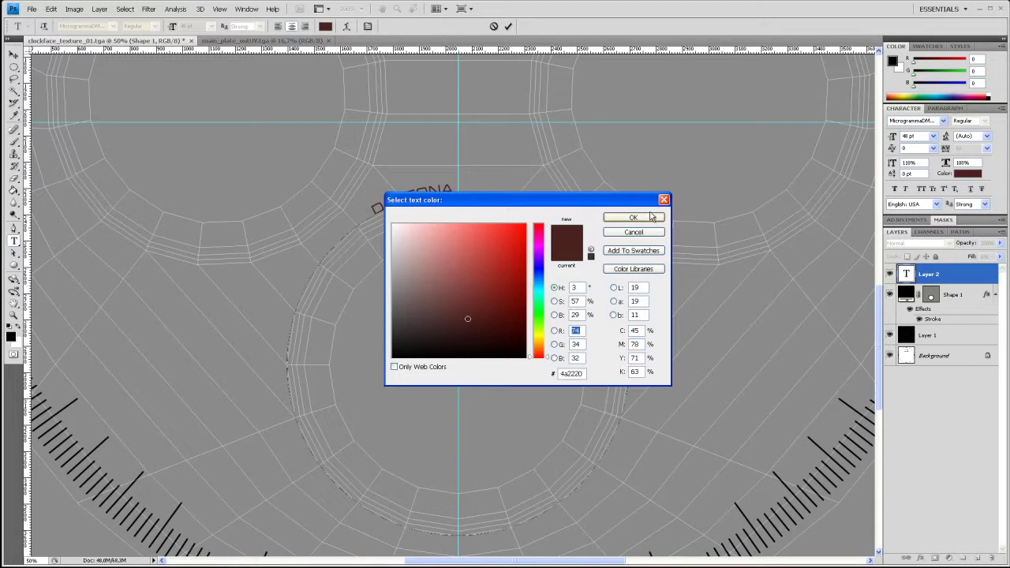
{"action": "left_click", "coordinate": [645, 220]}
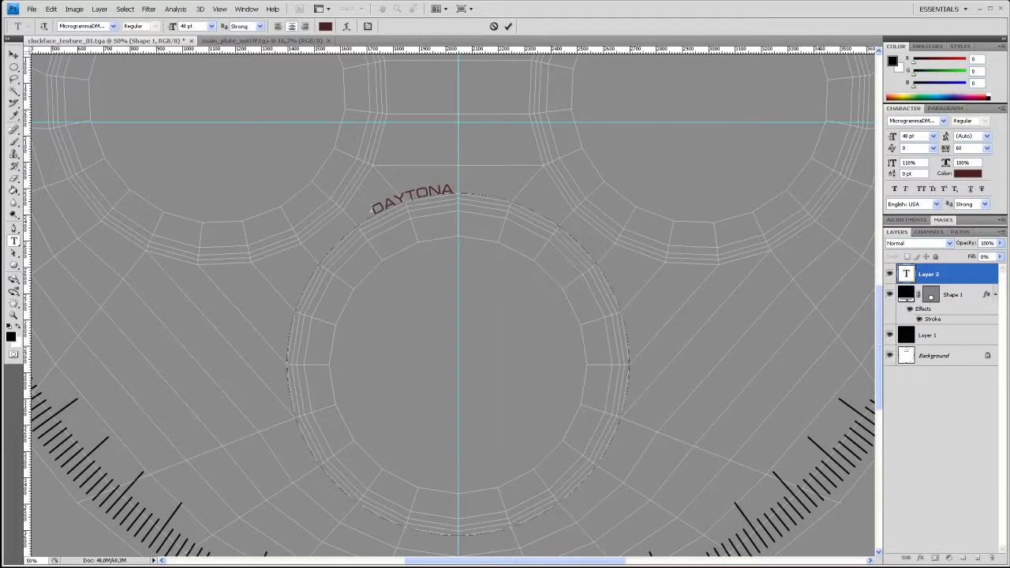
- Centre DAYTONA on the vertical guide, resize it to 72 pt, commit it and deselect the circle
{"action": "left_click_drag", "start_coordinate": [413, 234], "coordinate": [423, 267]}
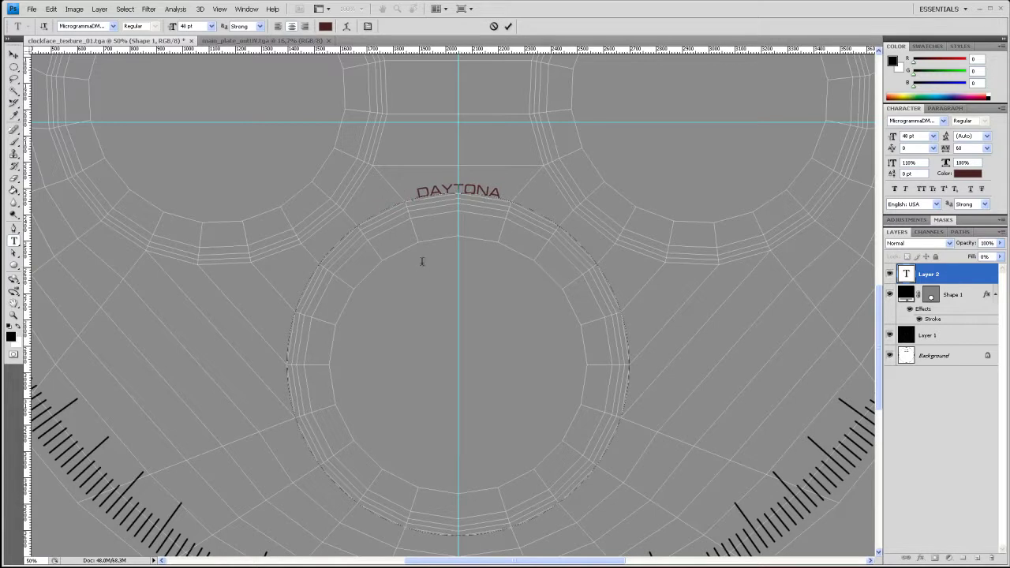
{"action": "left_click_drag", "start_coordinate": [416, 192], "coordinate": [502, 192]}
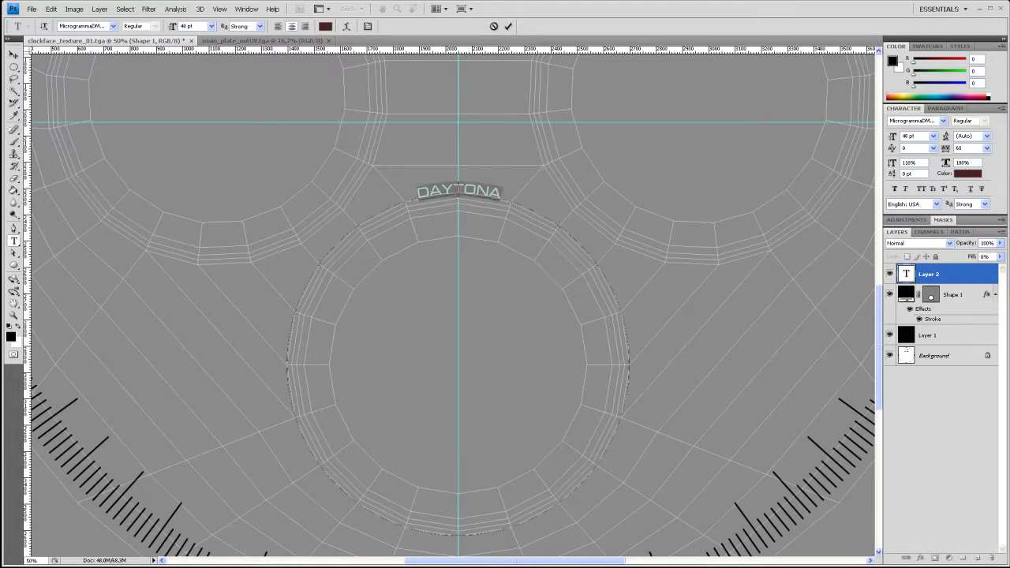
{"action": "left_click", "coordinate": [934, 136]}
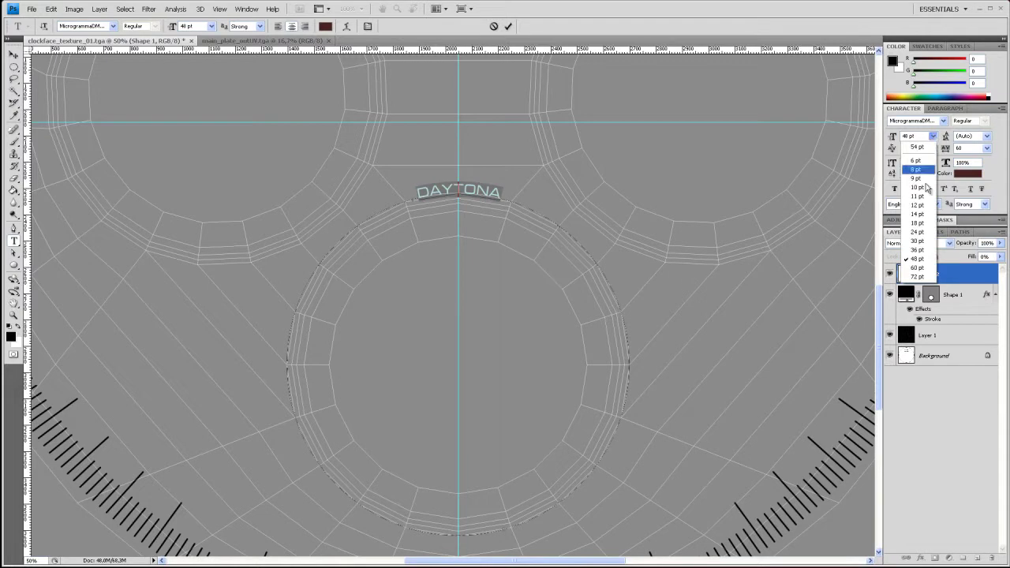
{"action": "left_click", "coordinate": [919, 278]}
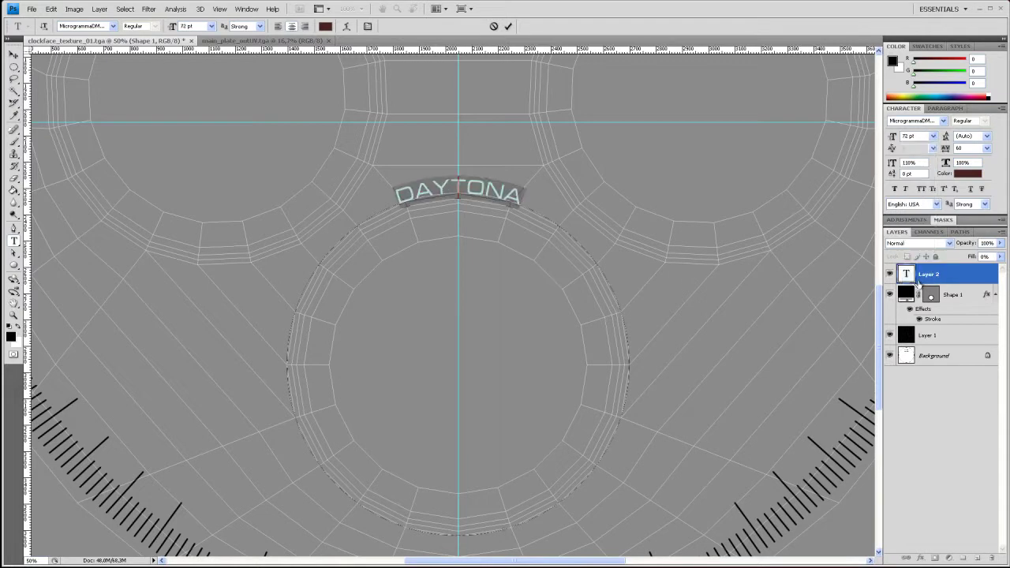
{"action": "left_click", "coordinate": [526, 199]}
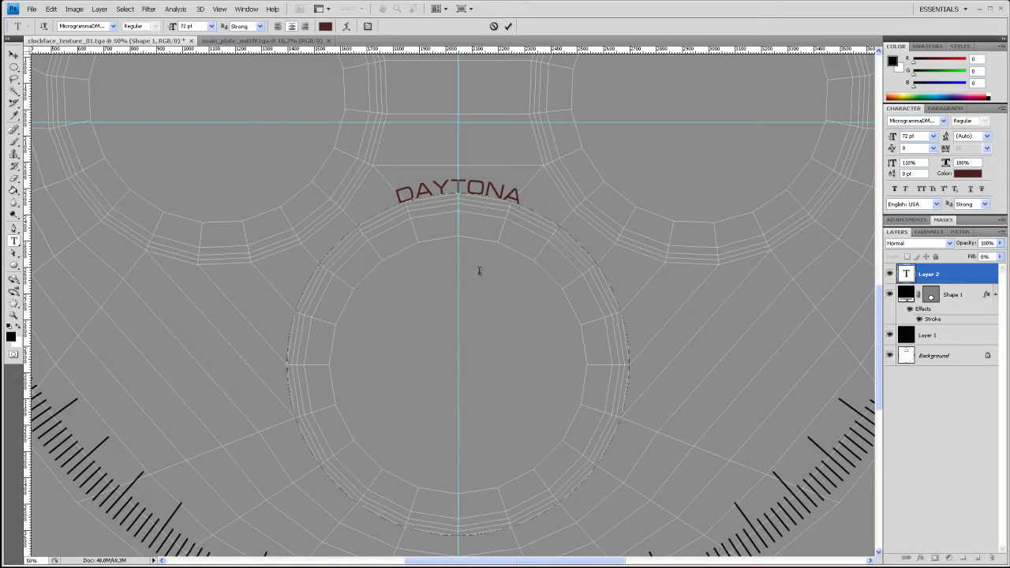
{"action": "left_click", "coordinate": [13, 54]}
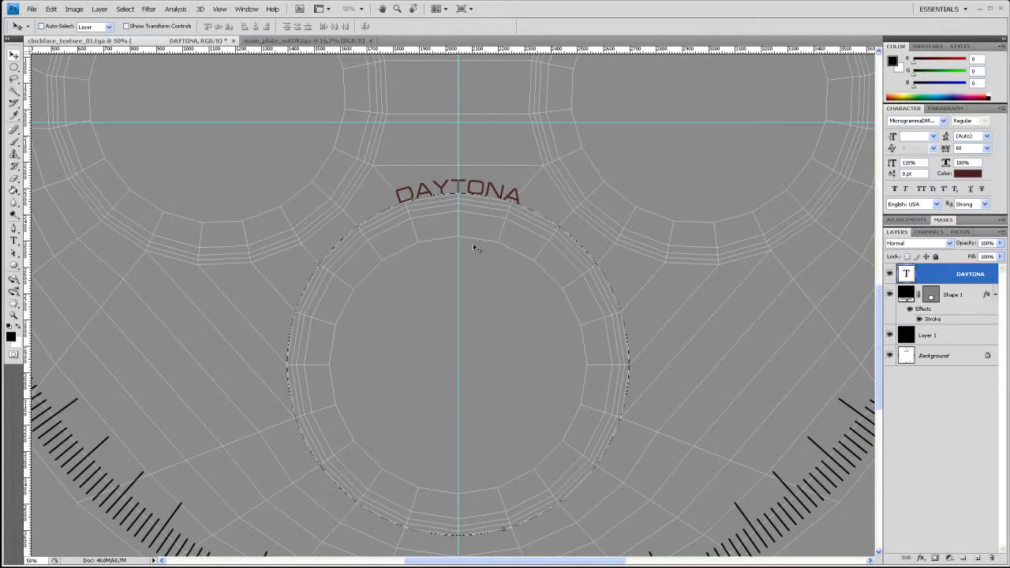
{"action": "key", "text": "ctrl+d"}
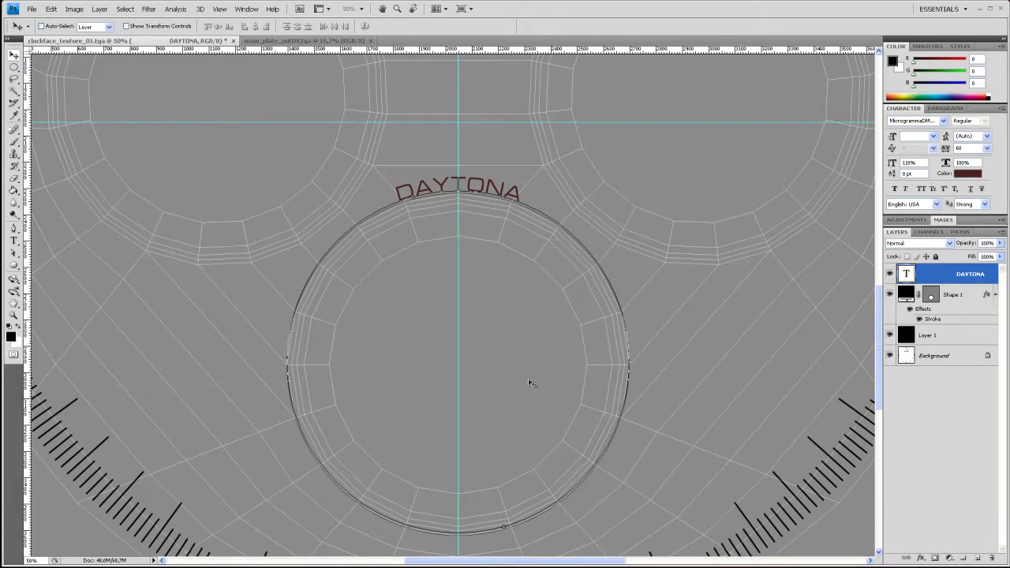
- Bring the tick ring into view and type SWISS in a text box above the ticks
{"action": "key", "text": "h"}
{"action": "left_click_drag", "start_coordinate": [525, 432], "coordinate": [539, 311]}
{"action": "left_click_drag", "start_coordinate": [541, 434], "coordinate": [543, 418]}
{"action": "key", "text": "v"}
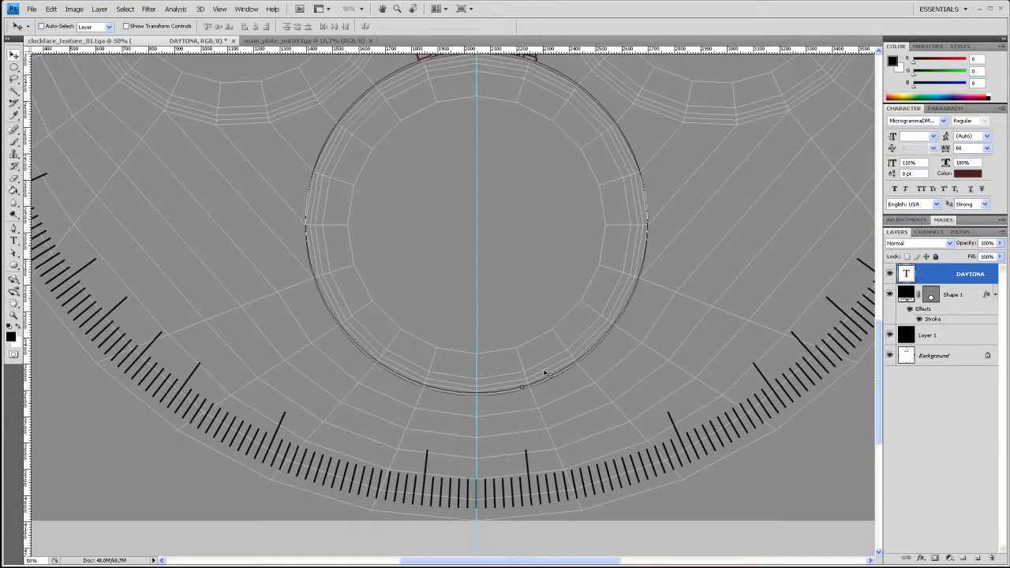
{"action": "left_click", "coordinate": [14, 240]}
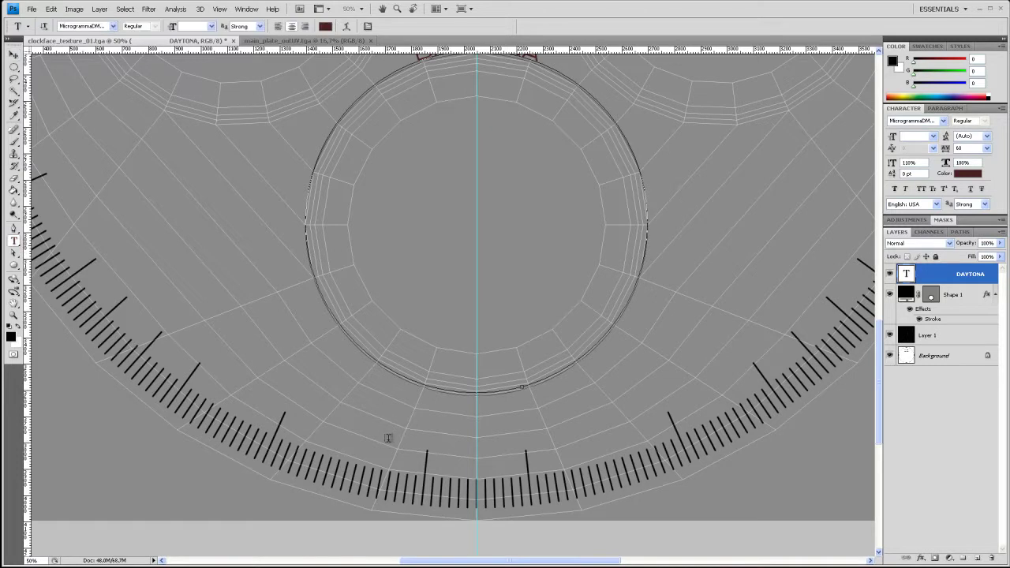
{"action": "left_click", "coordinate": [969, 173]}
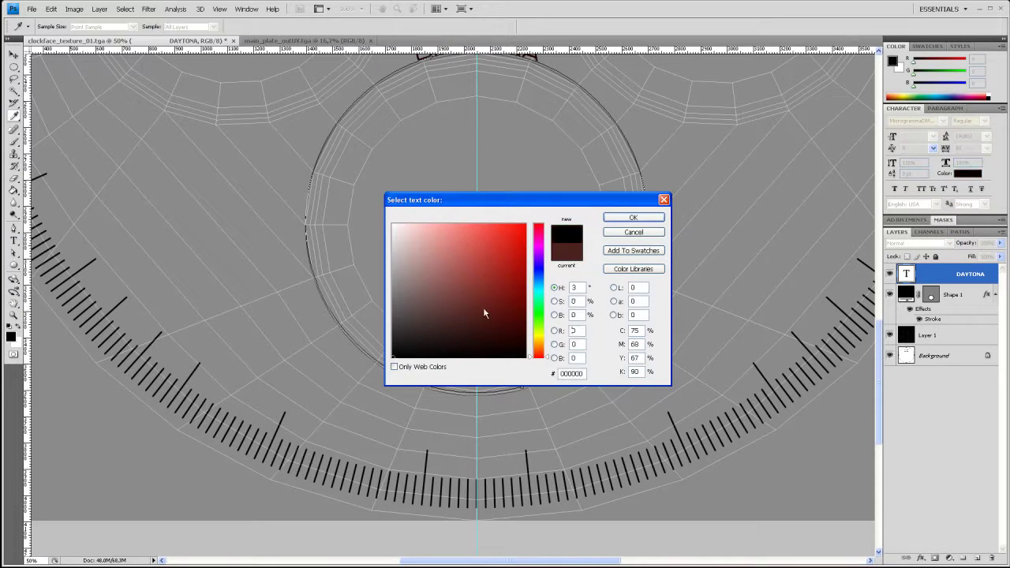
{"action": "left_click", "coordinate": [644, 232]}
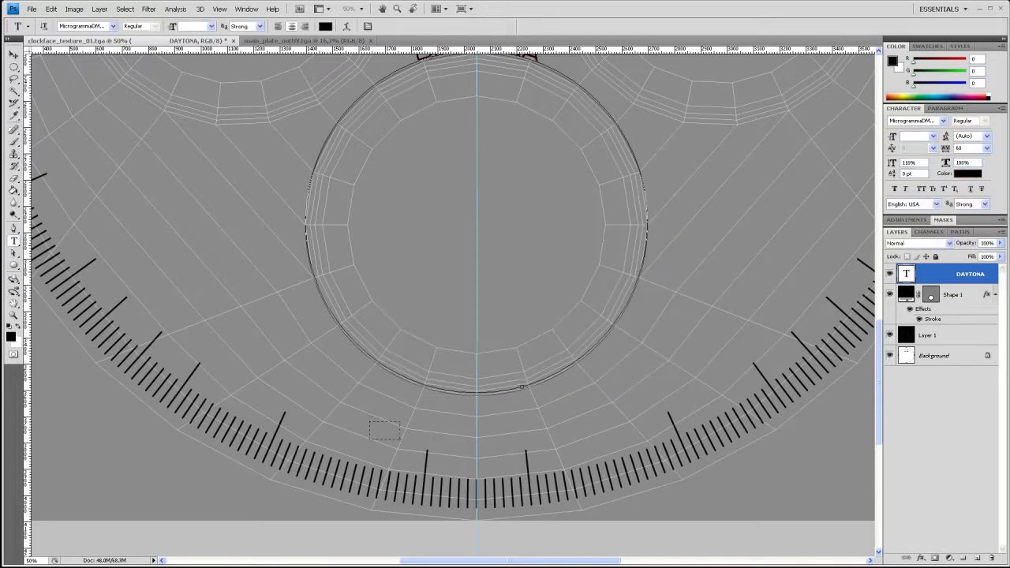
{"action": "left_click_drag", "start_coordinate": [450, 447], "coordinate": [460, 445]}
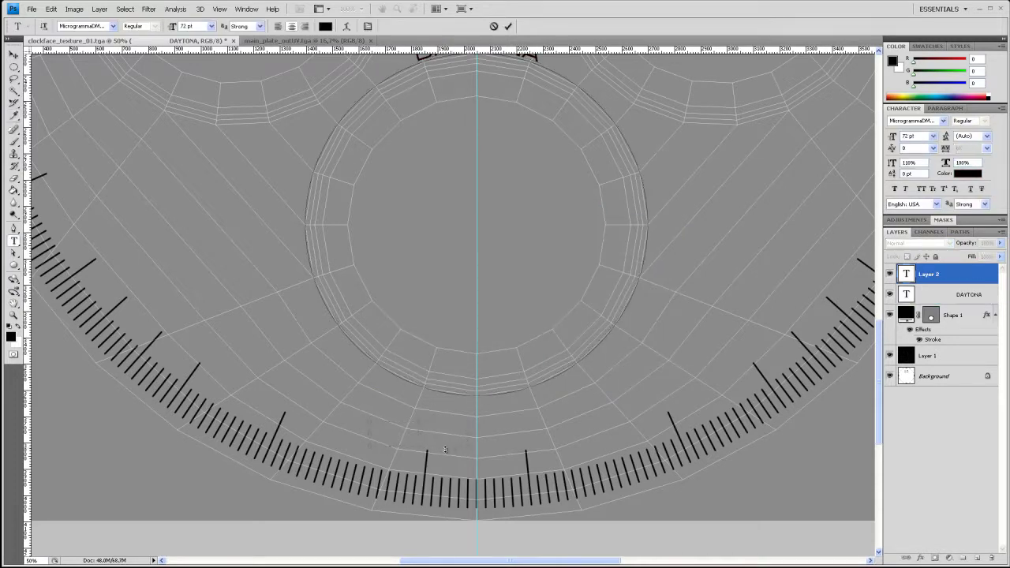
{"action": "type", "text": "SWISS"}
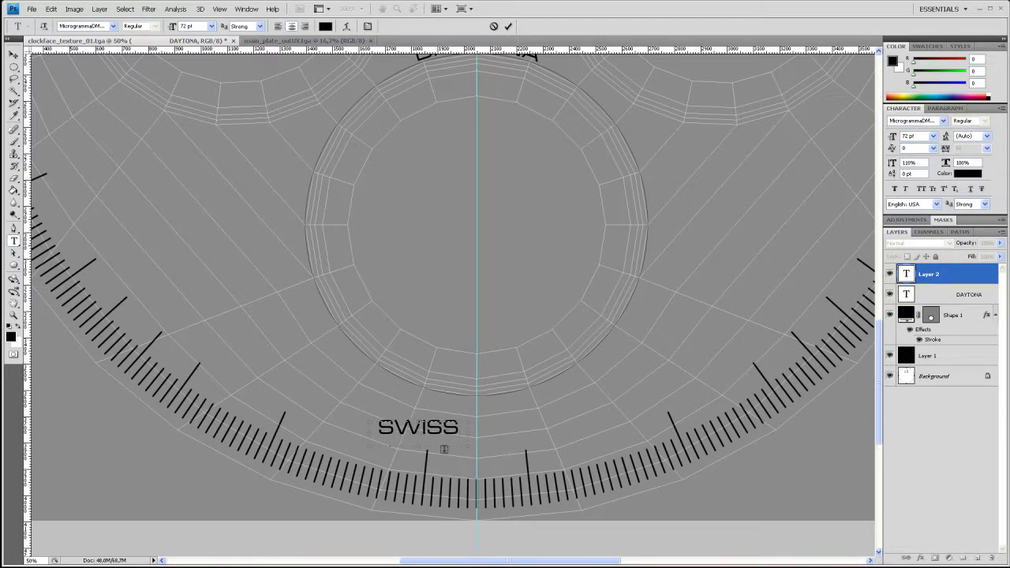
- Set SWISS to 36 pt and commit the text
{"action": "left_click", "coordinate": [933, 136]}
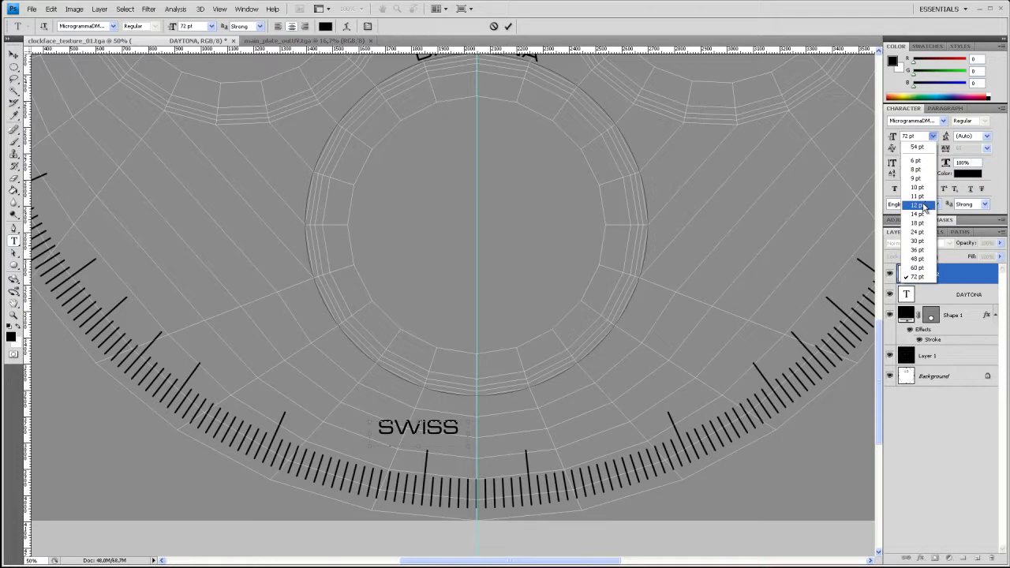
{"action": "left_click", "coordinate": [919, 251]}
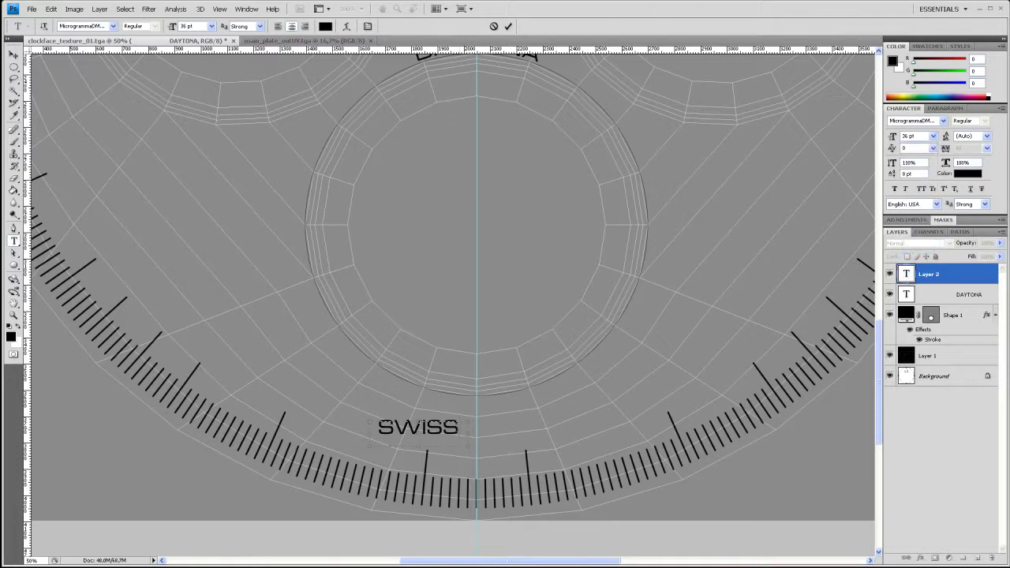
{"action": "key", "text": "ctrl+z"}
{"action": "left_click", "coordinate": [933, 137]}
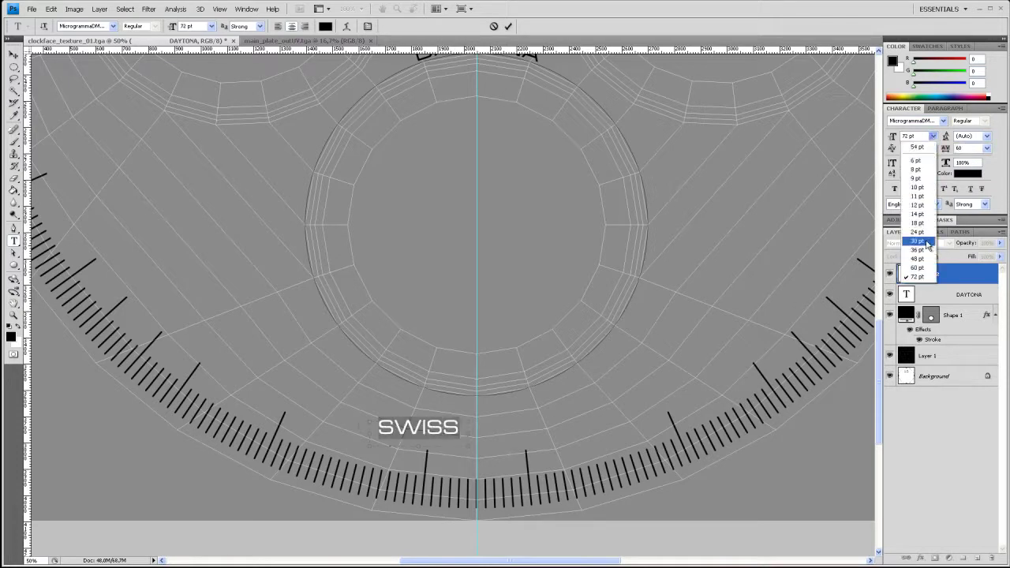
{"action": "left_click", "coordinate": [928, 249]}
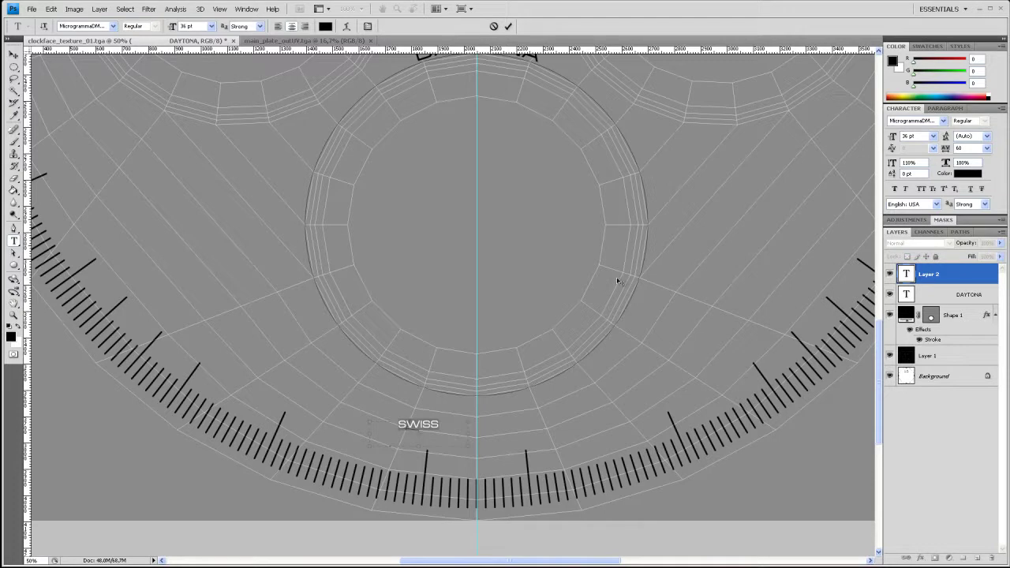
{"action": "left_click", "coordinate": [13, 54]}
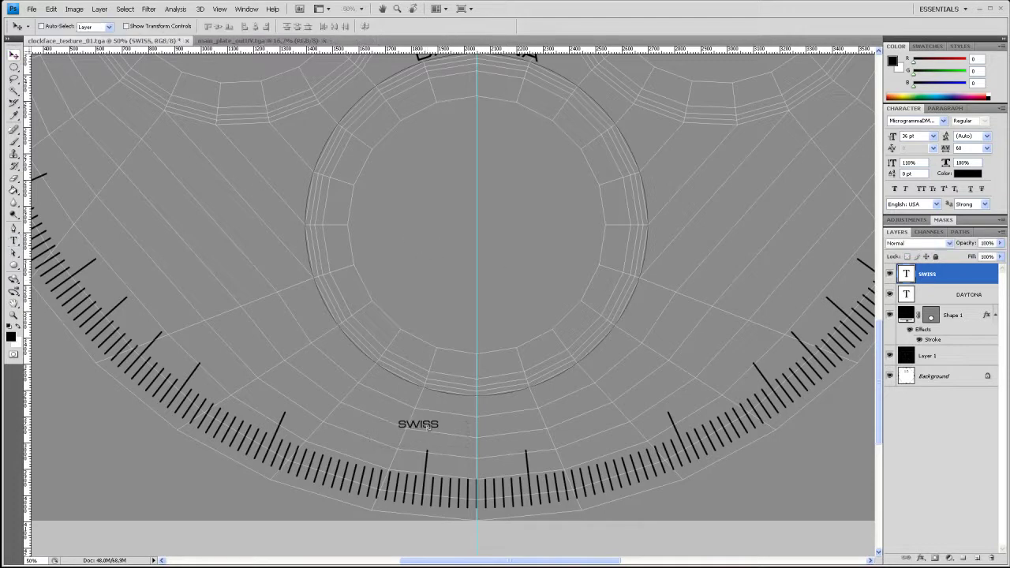
- Move SWISS down-left beside the ticks and rotate it about 10.3° to follow the curve
{"action": "left_click_drag", "start_coordinate": [427, 427], "coordinate": [410, 456]}
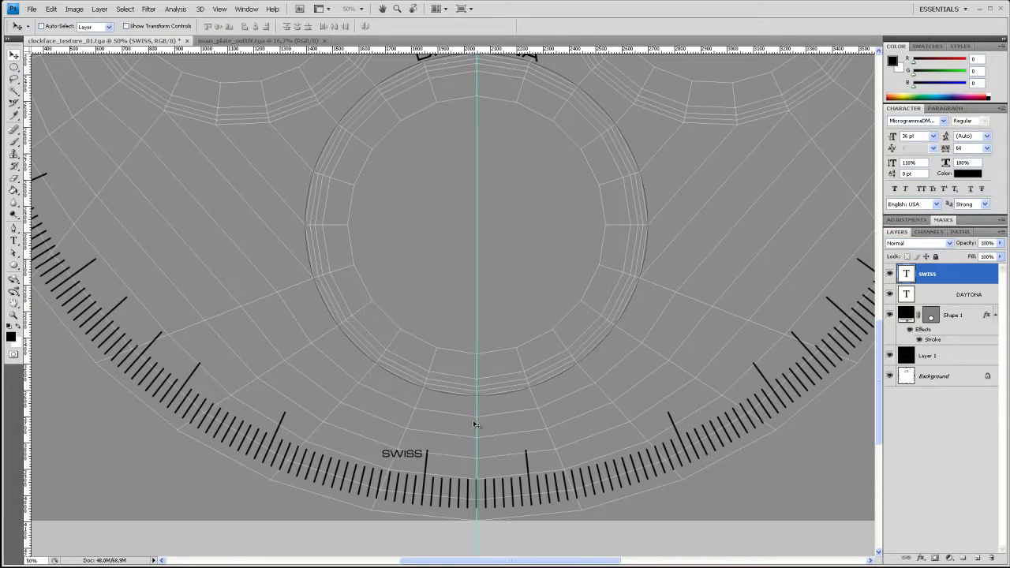
{"action": "key", "text": "ctrl+t"}
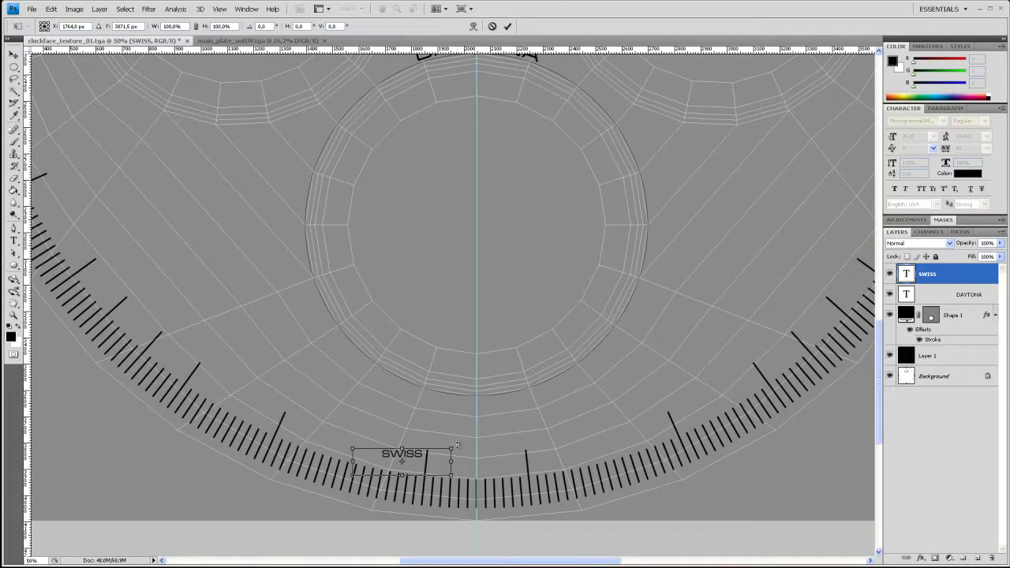
{"action": "left_click_drag", "start_coordinate": [456, 446], "coordinate": [463, 456]}
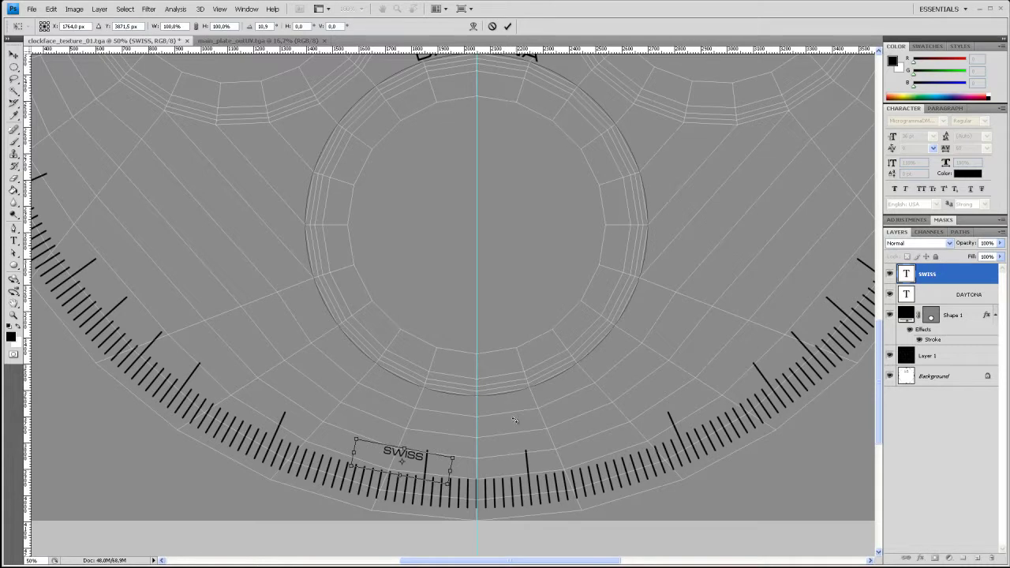
{"action": "key", "text": "Return"}
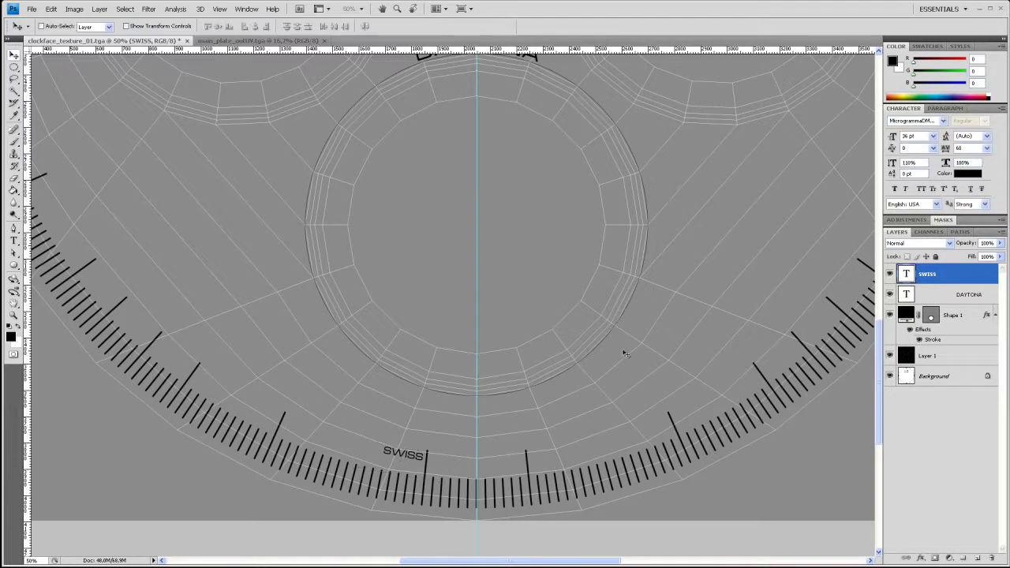
- Type MADE to the right of SWISS and commit the text
{"action": "left_click", "coordinate": [14, 241]}
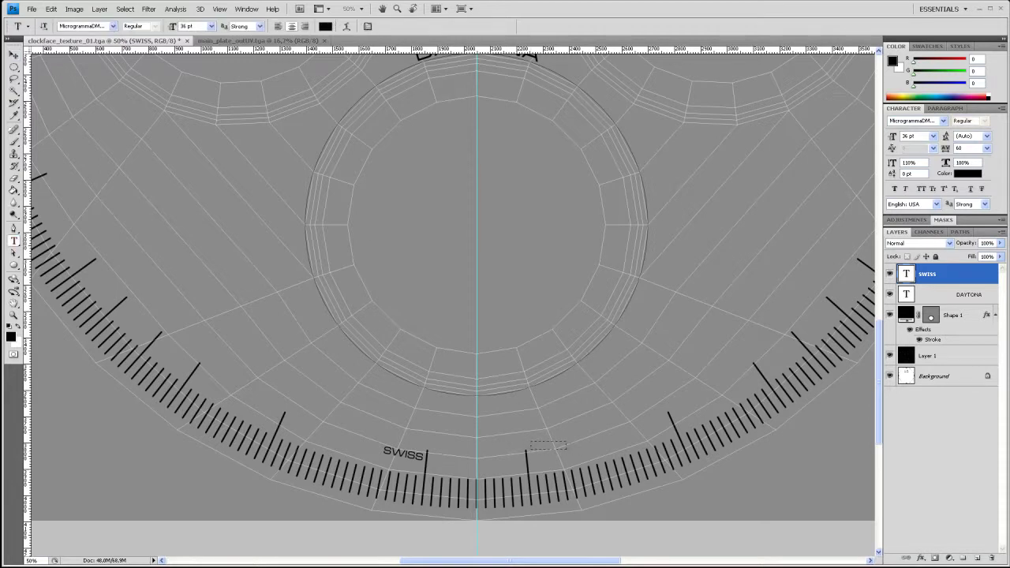
{"action": "left_click", "coordinate": [594, 456]}
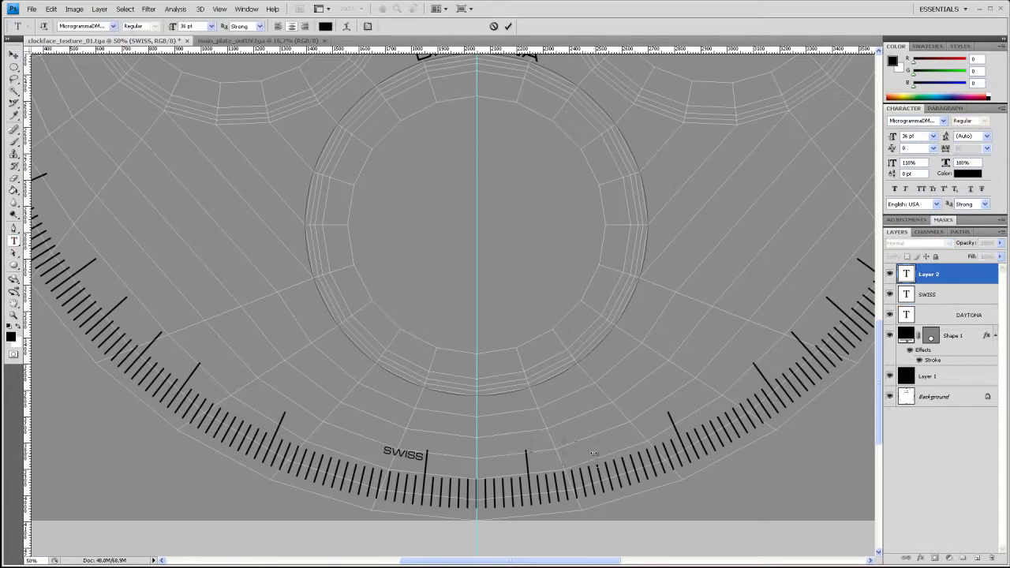
{"action": "type", "text": "MADE"}
{"action": "left_click", "coordinate": [14, 55]}
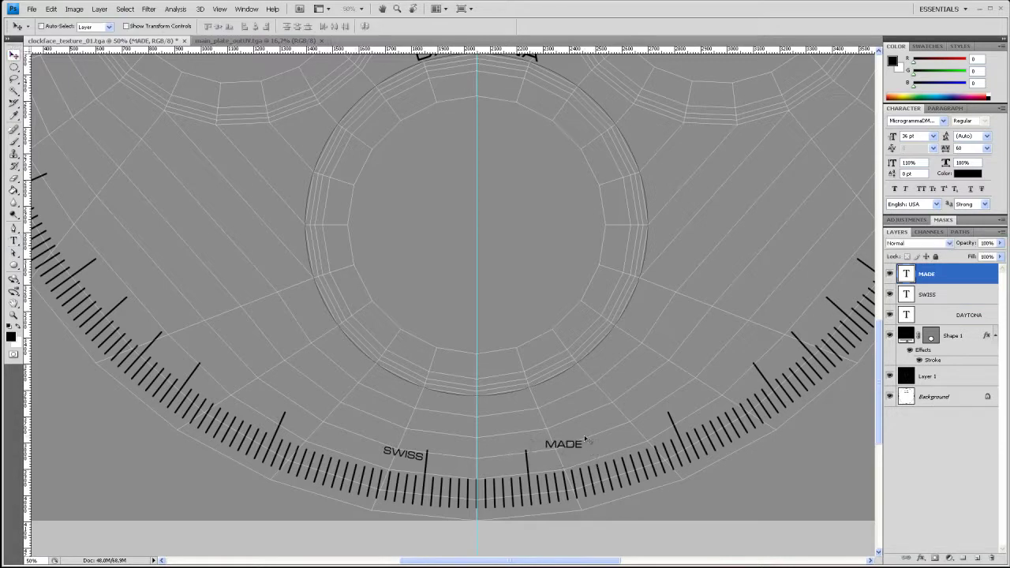
- Move MADE next to the right-hand tick and rotate it about -9° to follow the dial
{"action": "key", "text": "ctrl+plus"}
{"action": "key", "text": "ctrl+plus"}
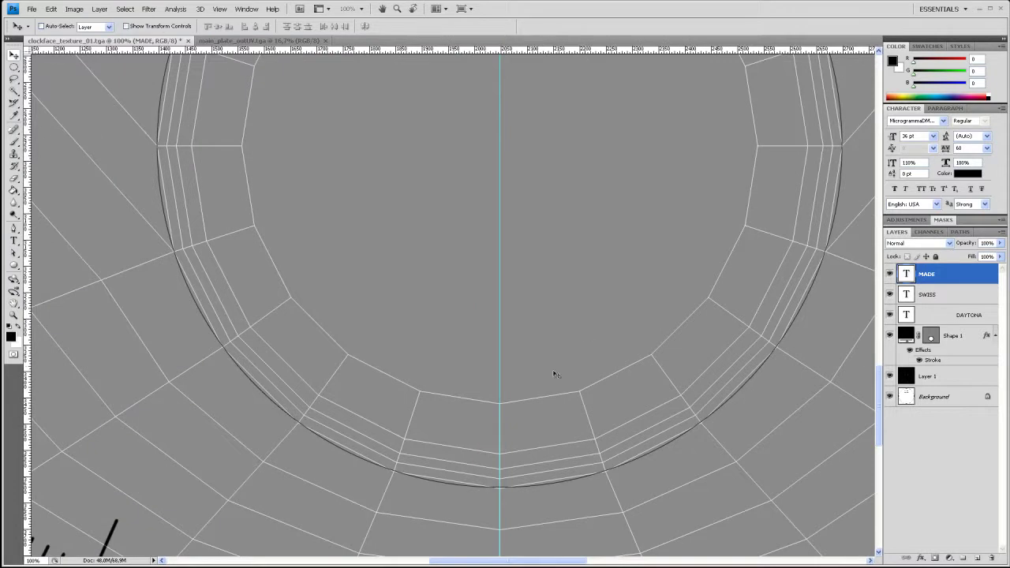
{"action": "key", "text": "h"}
{"action": "scroll", "coordinate": [501, 489], "scroll_direction": "down", "scroll_amount": 6}
{"action": "key", "text": "v"}
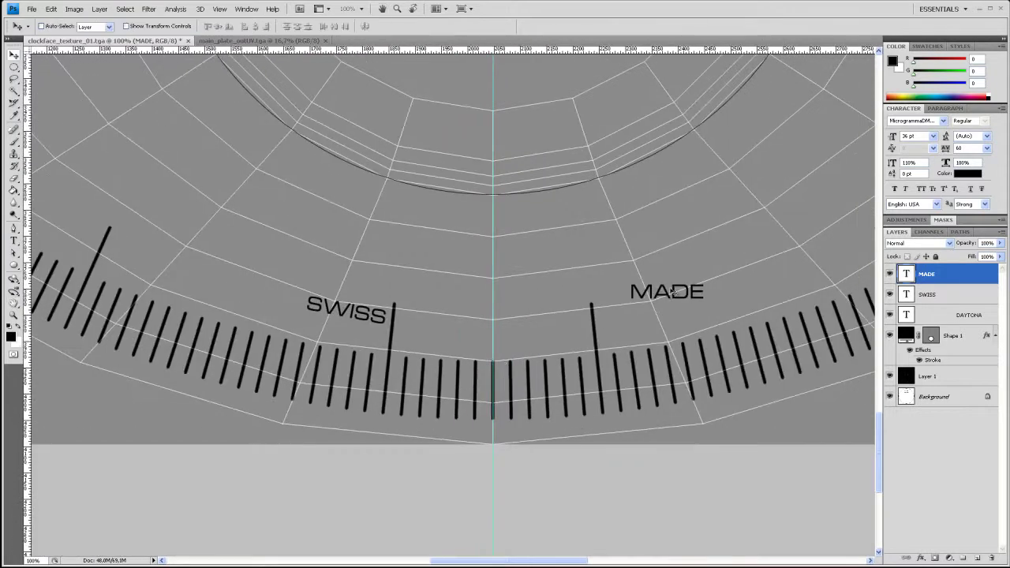
{"action": "left_click_drag", "start_coordinate": [674, 294], "coordinate": [648, 313]}
{"action": "key", "text": "ctrl+t"}
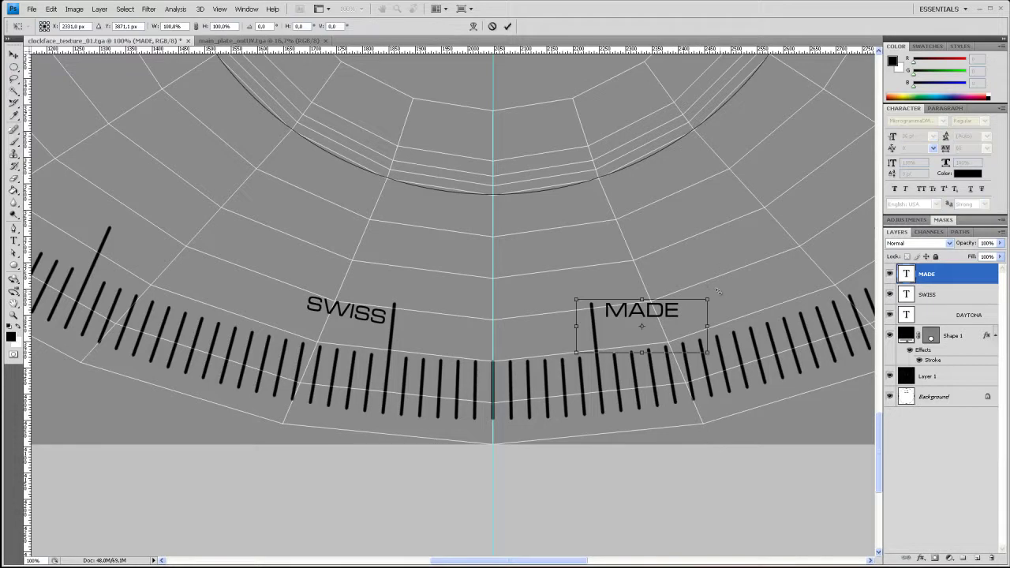
{"action": "left_click_drag", "start_coordinate": [718, 292], "coordinate": [715, 281]}
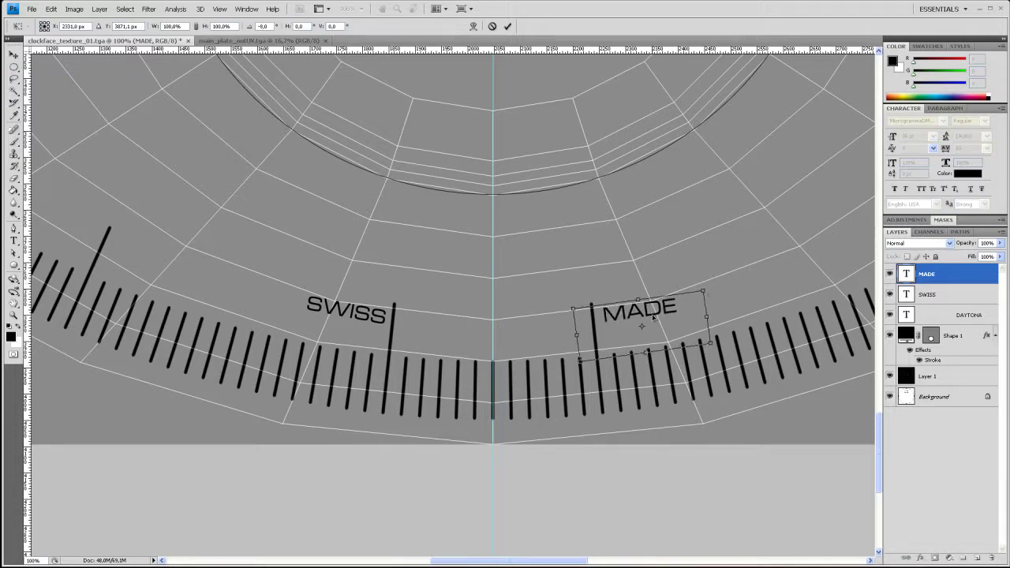
{"action": "left_click_drag", "start_coordinate": [649, 315], "coordinate": [649, 309]}
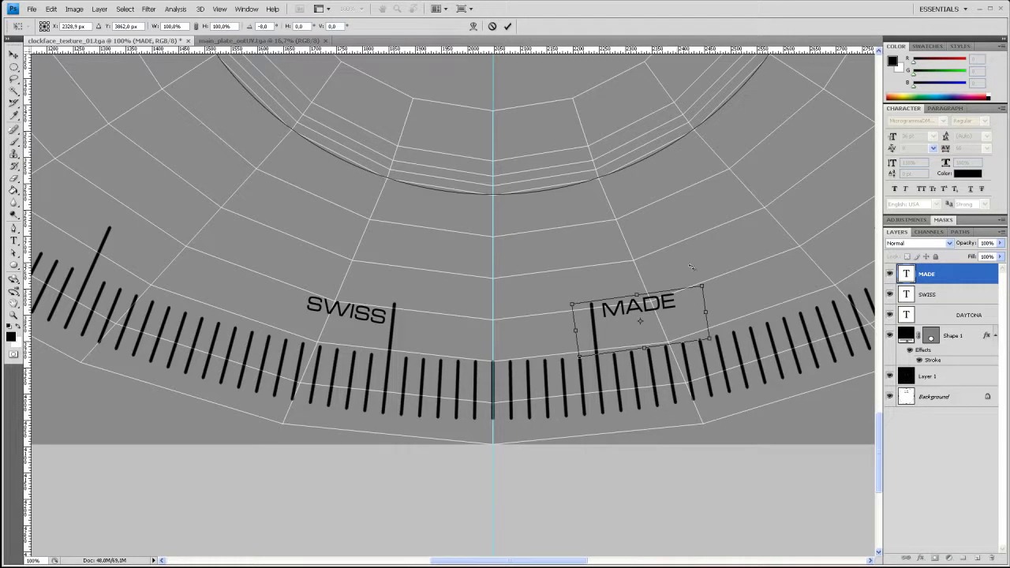
{"action": "key", "text": "Return"}
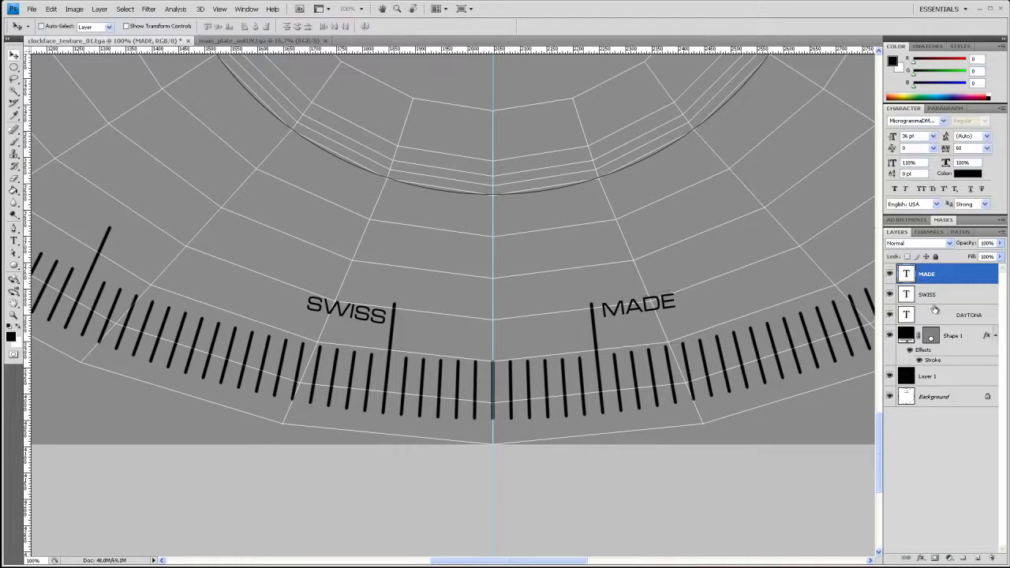
- Nudge SWISS slightly up and left to mirror MADE
{"action": "left_click", "coordinate": [941, 300]}
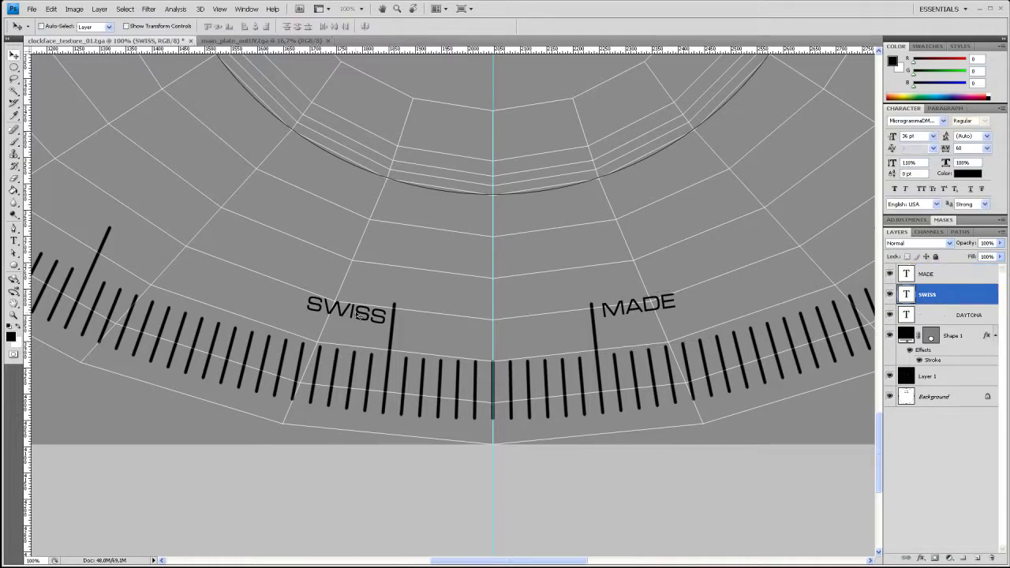
{"action": "left_click_drag", "start_coordinate": [357, 314], "coordinate": [354, 311]}
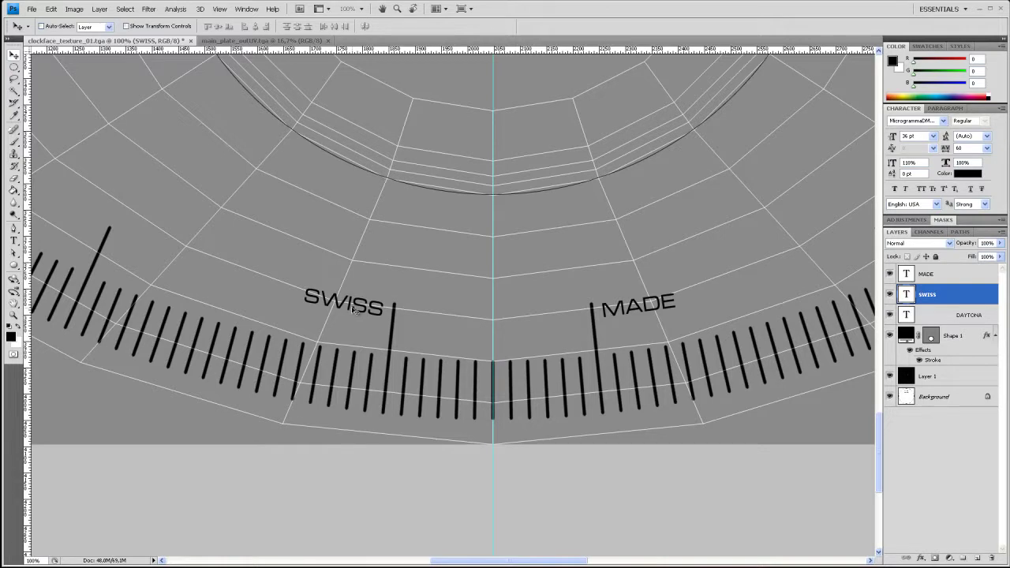
{"action": "key", "text": "ctrl+minus"}
{"action": "key", "text": "ctrl+minus"}
{"action": "key", "text": "ctrl+minus"}
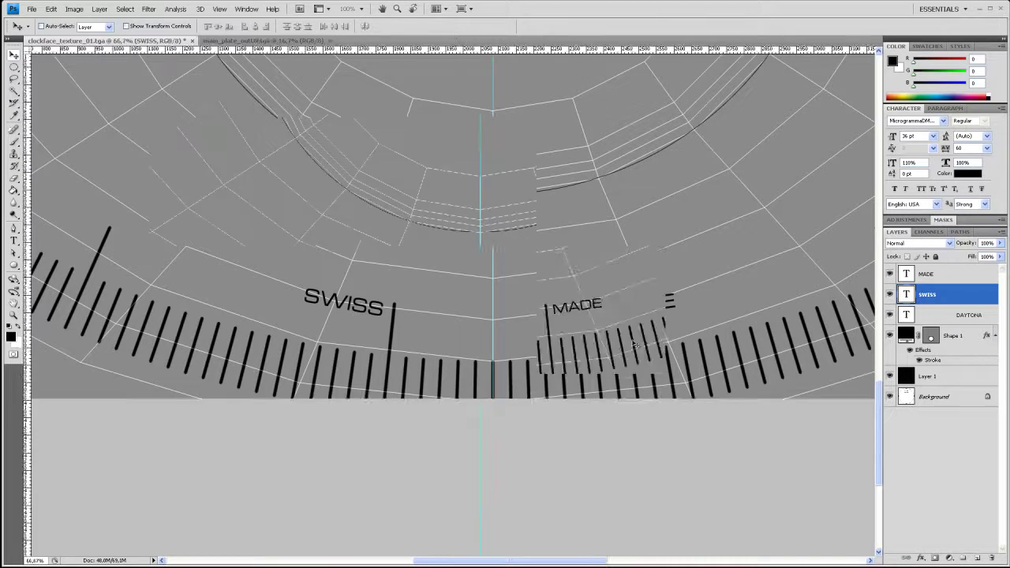
- Hide Layer 1's grey backdrop and the Shape 1 dashed guide circle
{"action": "key", "text": "ctrl+minus"}
{"action": "key", "text": "ctrl+minus"}
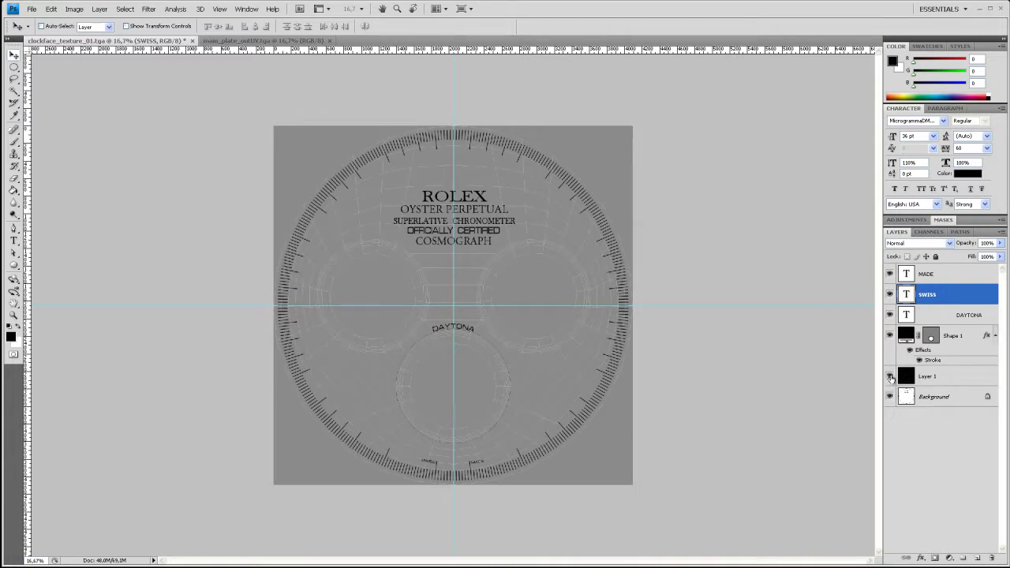
{"action": "left_click", "coordinate": [890, 378]}
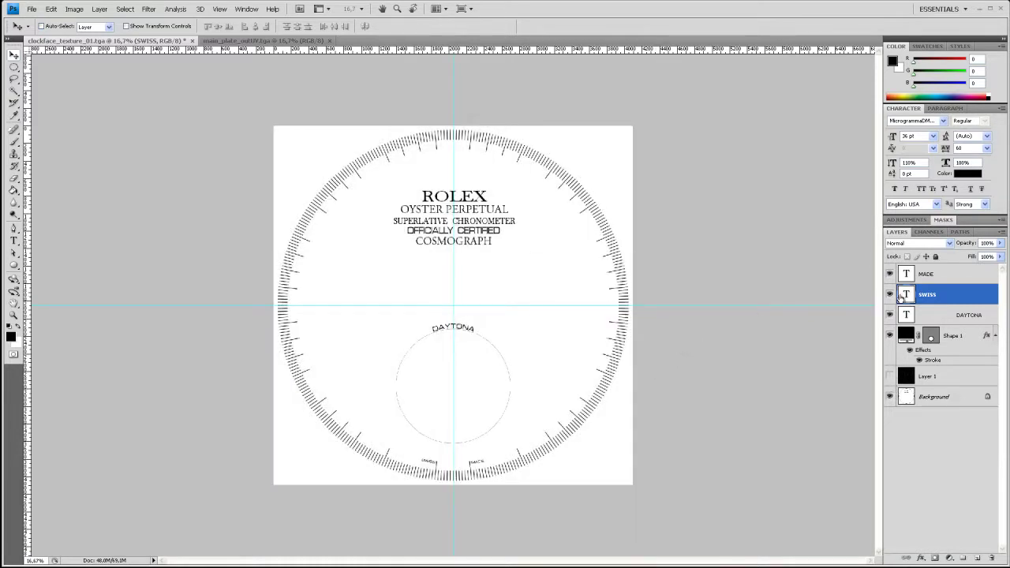
{"action": "left_click", "coordinate": [890, 336]}
{"action": "key", "text": "ctrl+plus"}
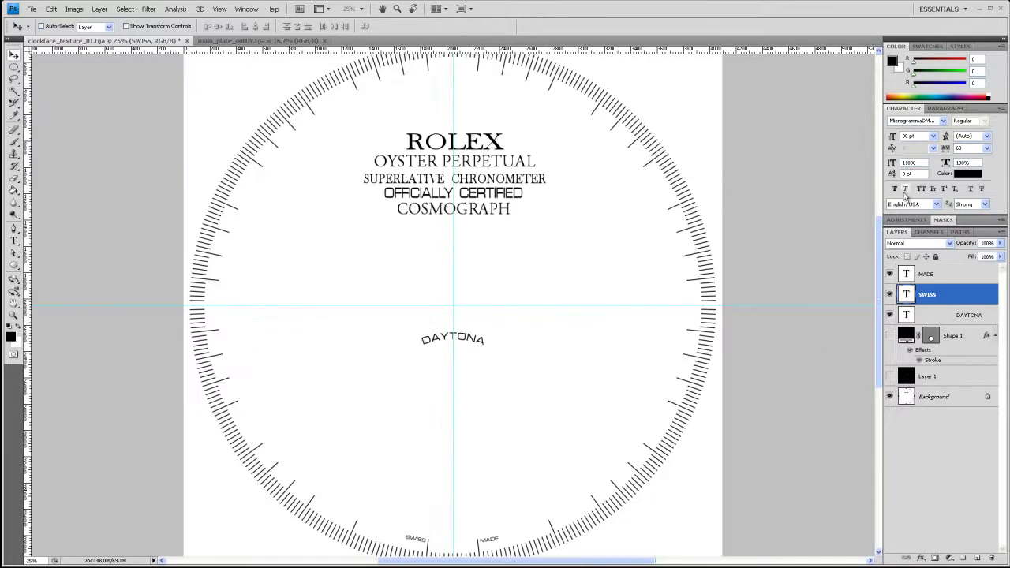
- Set Smooth anti-aliasing on MADE, SWISS and DAYTONA, then hide DAYTONA's text path
{"action": "left_click", "coordinate": [936, 276]}
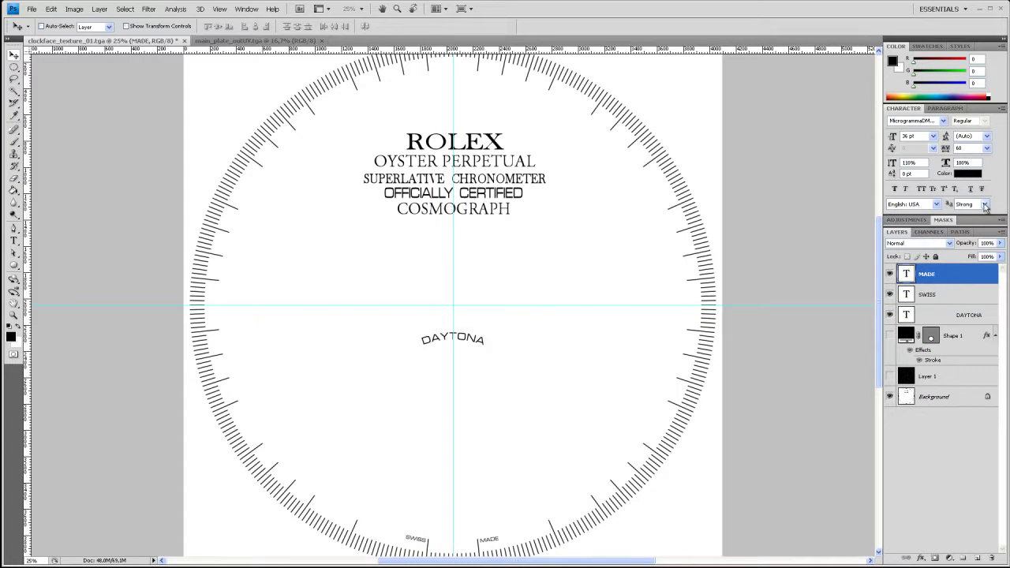
{"action": "left_click", "coordinate": [985, 204]}
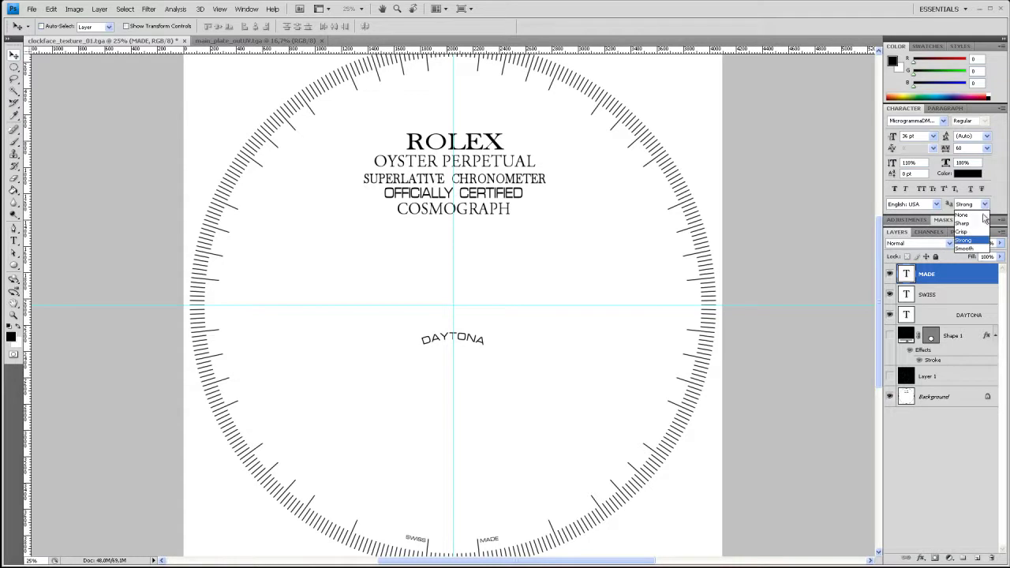
{"action": "left_click", "coordinate": [975, 249]}
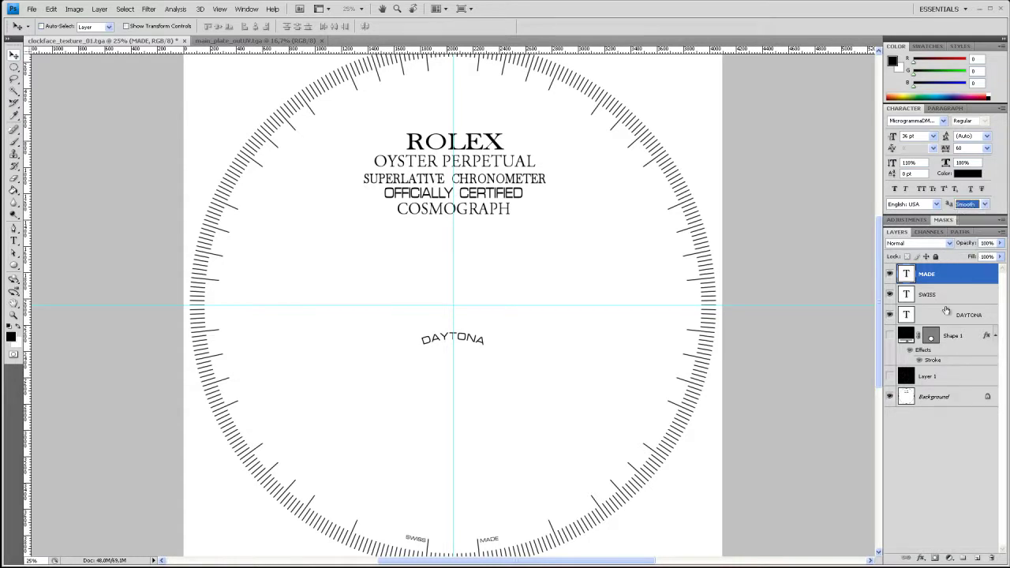
{"action": "left_click", "coordinate": [949, 292]}
{"action": "left_click", "coordinate": [985, 204]}
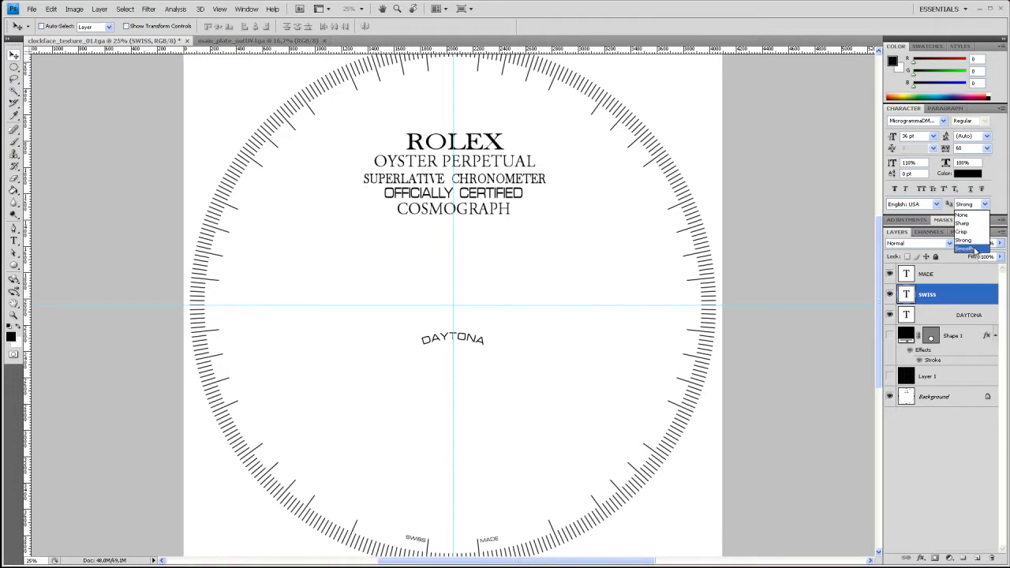
{"action": "left_click", "coordinate": [973, 249]}
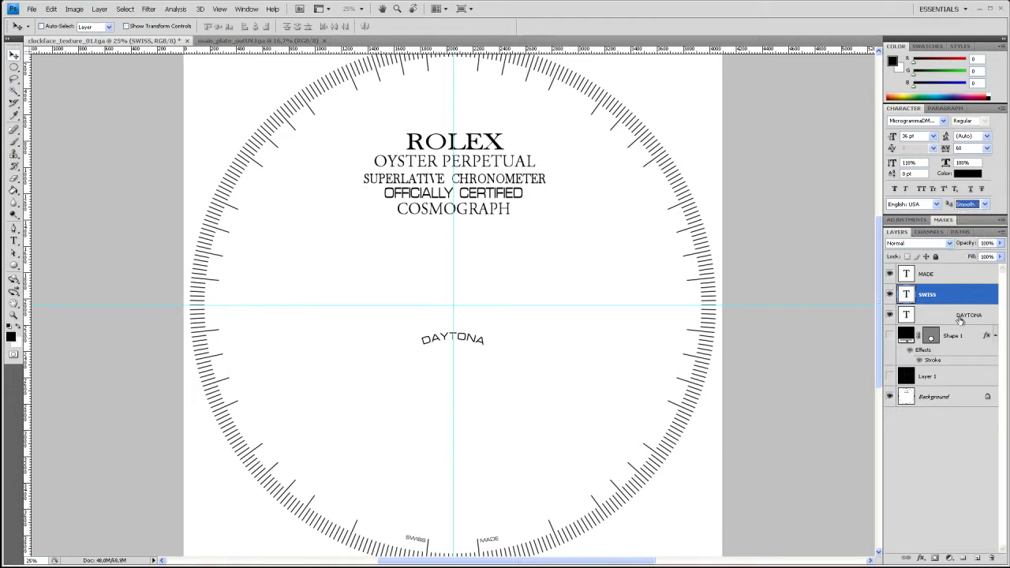
{"action": "left_click", "coordinate": [959, 319]}
{"action": "left_click", "coordinate": [984, 207]}
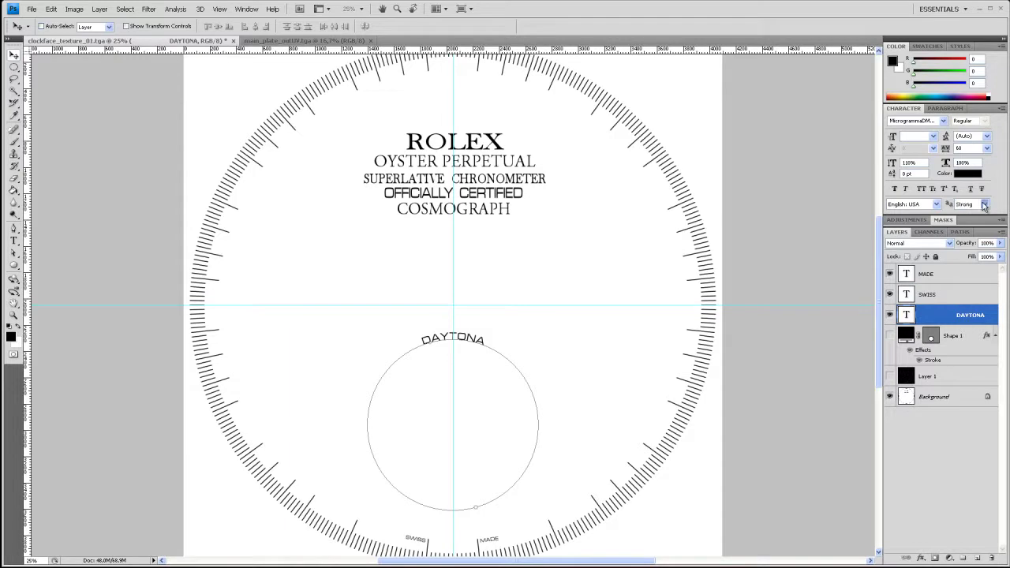
{"action": "left_click", "coordinate": [975, 250]}
{"action": "left_click", "coordinate": [933, 460]}
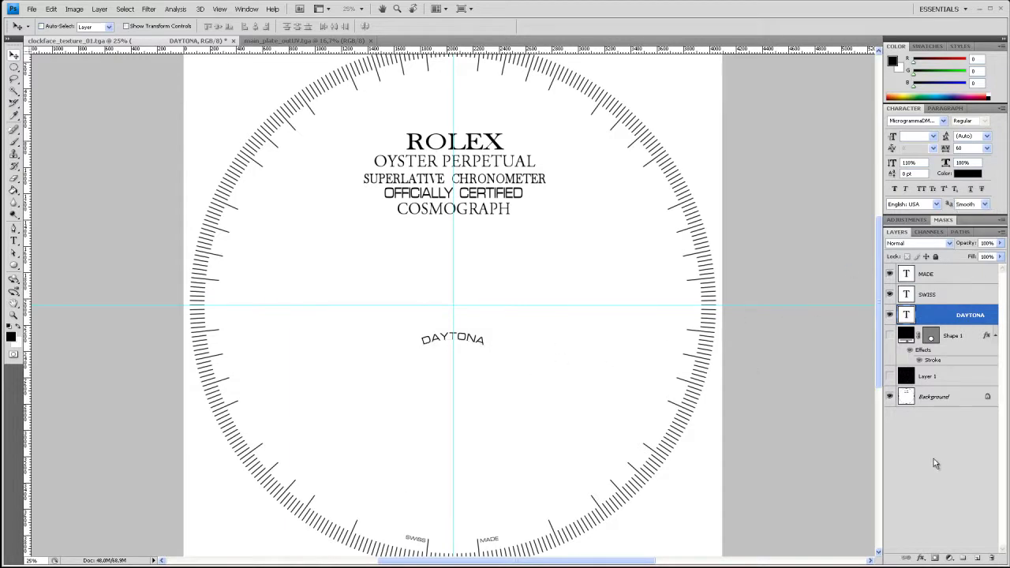
{"action": "left_click", "coordinate": [933, 459]}
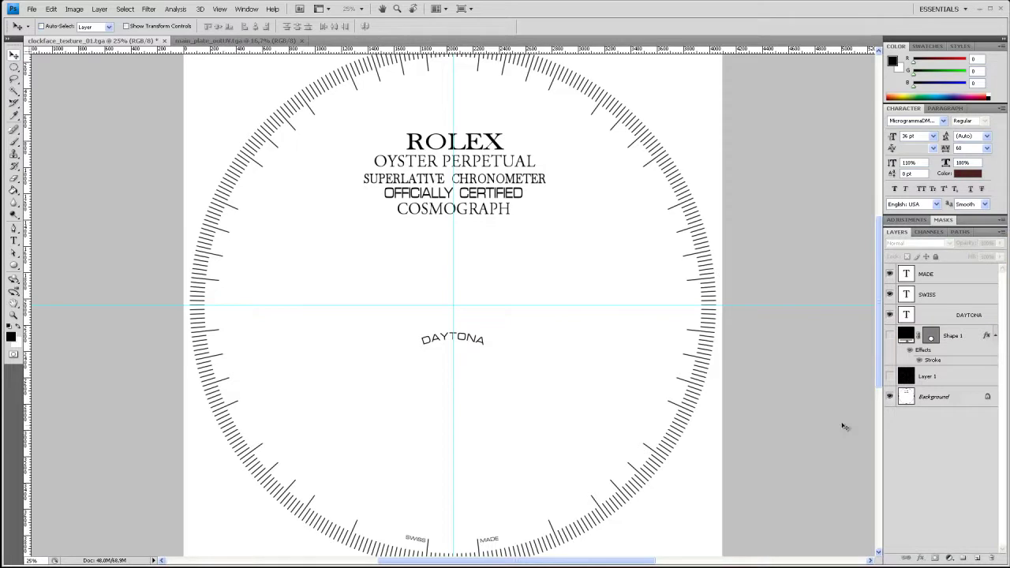
- Save As clockface_texture_02 in sourceimages using Targa format with default Targa options
{"action": "left_click", "coordinate": [32, 9]}
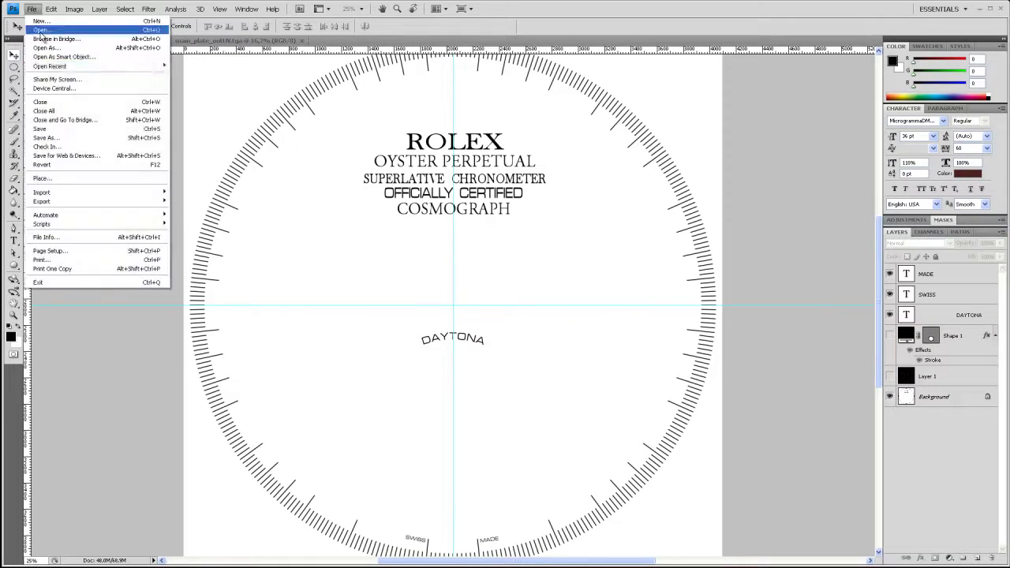
{"action": "left_click", "coordinate": [86, 140]}
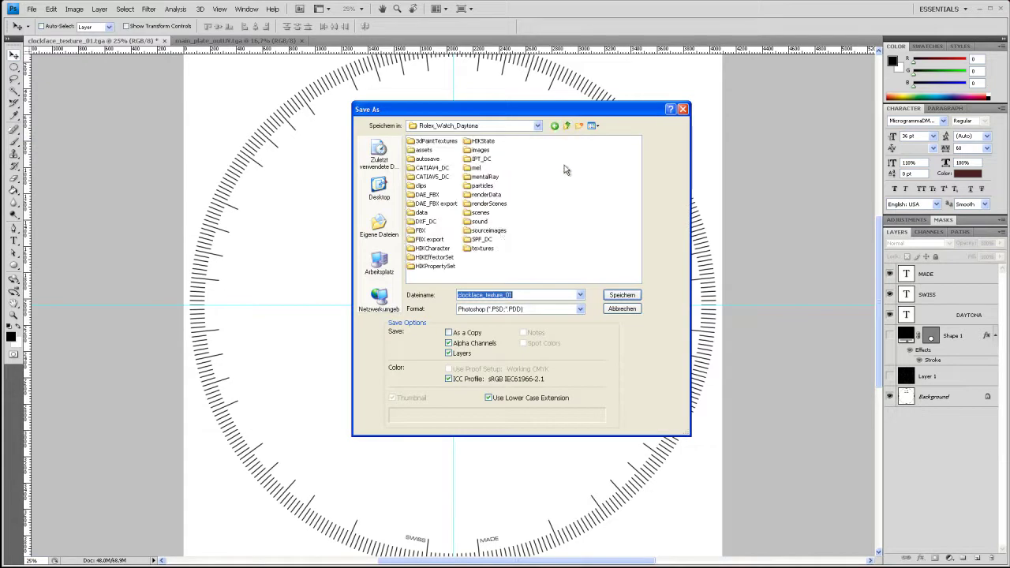
{"action": "double_click", "coordinate": [498, 229]}
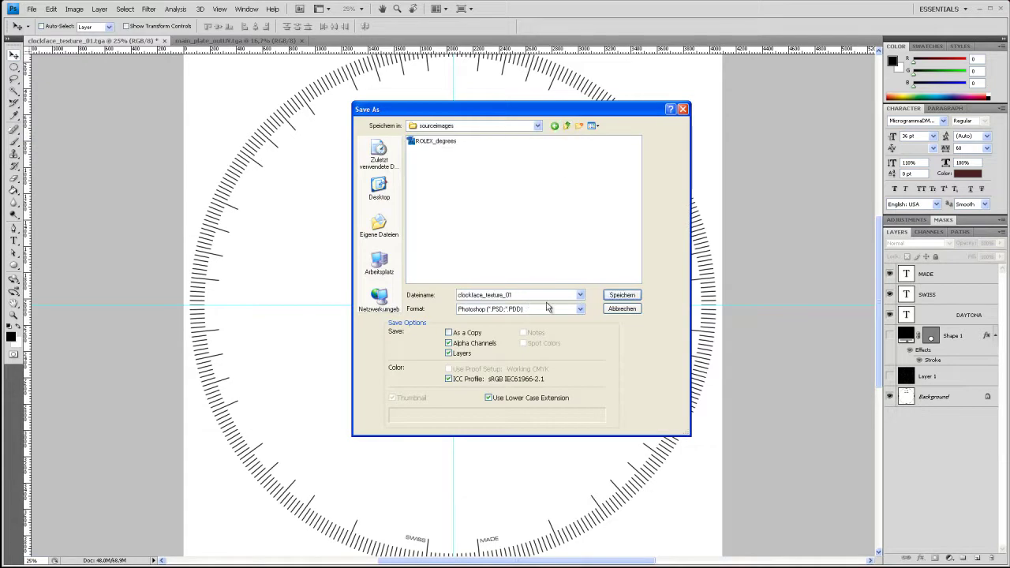
{"action": "double_click", "coordinate": [523, 295]}
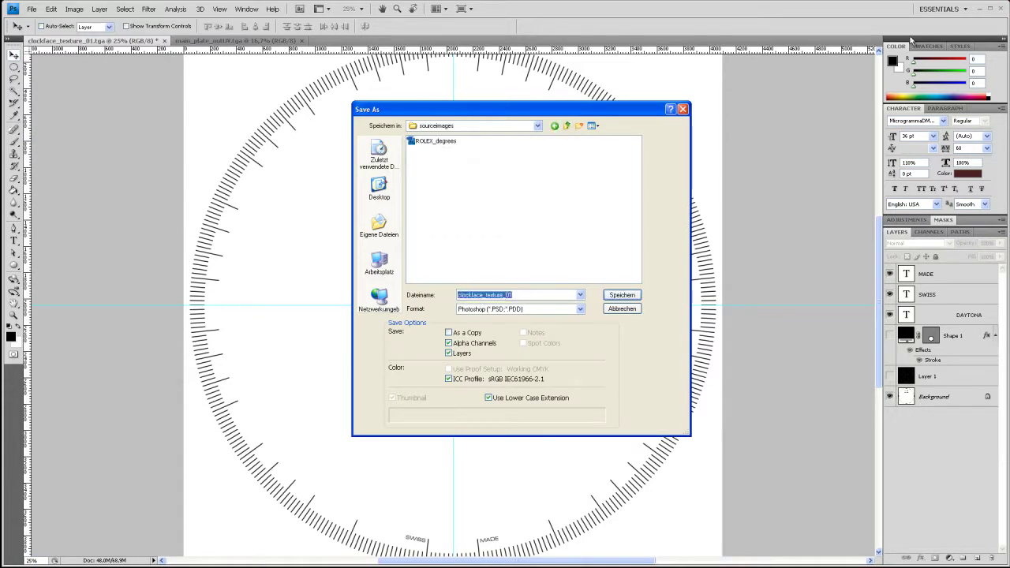
{"action": "key", "text": "End"}
{"action": "left_click", "coordinate": [582, 309]}
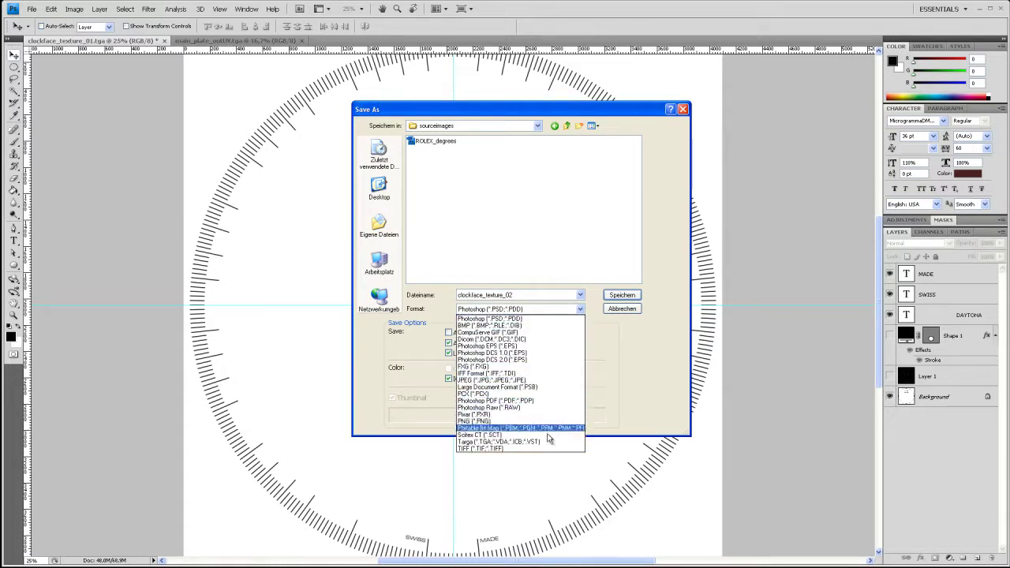
{"action": "left_click", "coordinate": [551, 442]}
{"action": "left_click", "coordinate": [621, 296]}
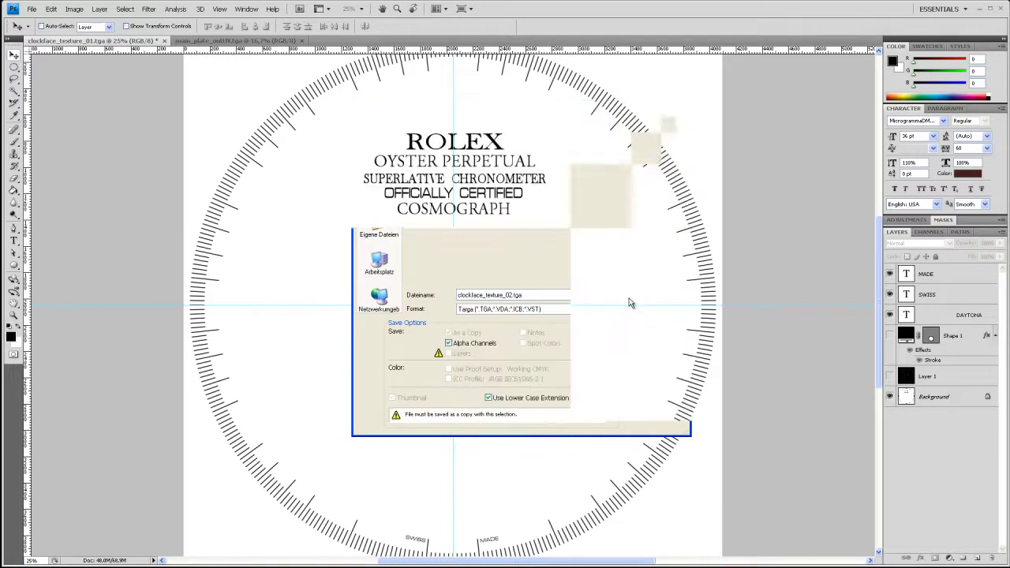
{"action": "left_click", "coordinate": [538, 284]}
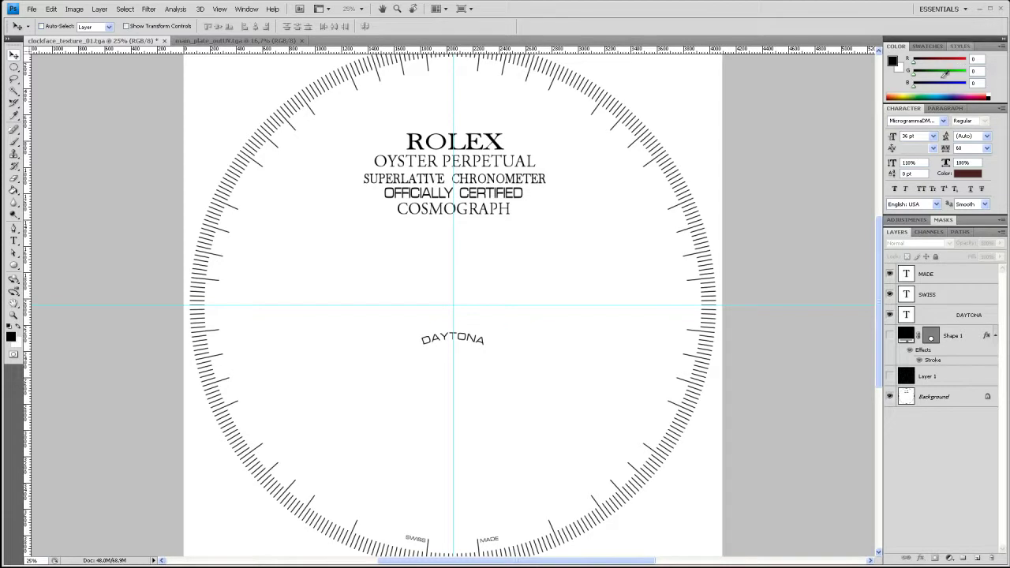
- Return to Maya and zoom out slightly on the watch reference image in the top view
{"action": "key", "text": "alt+Tab"}
{"action": "key", "text": "alt+Tab"}
{"action": "key", "text": "alt+Tab"}
{"action": "key", "text": "alt+Tab"}
{"action": "key", "text": "alt+Tab"}
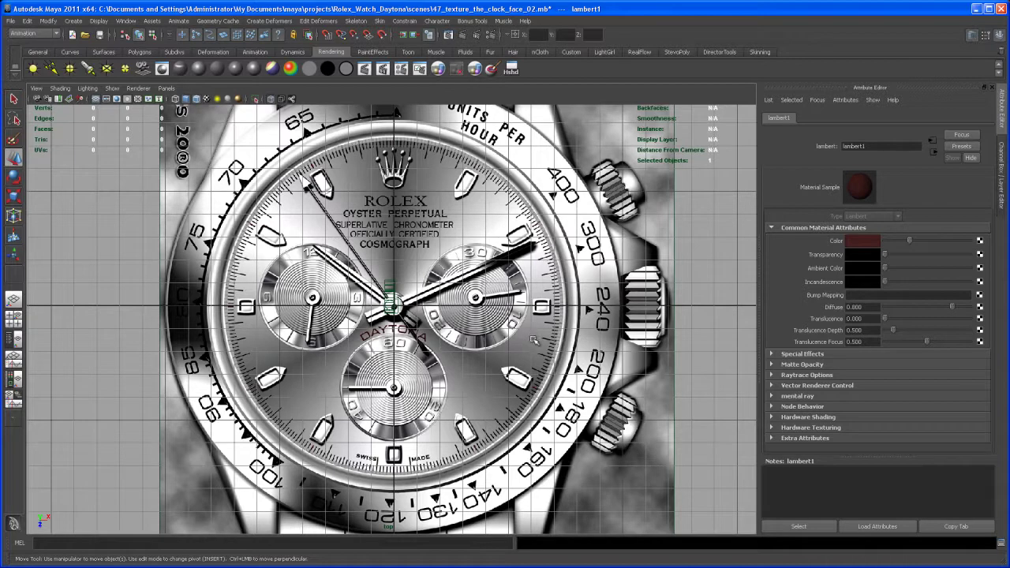
{"action": "scroll", "coordinate": [533, 339], "scroll_direction": "down", "scroll_amount": 3}
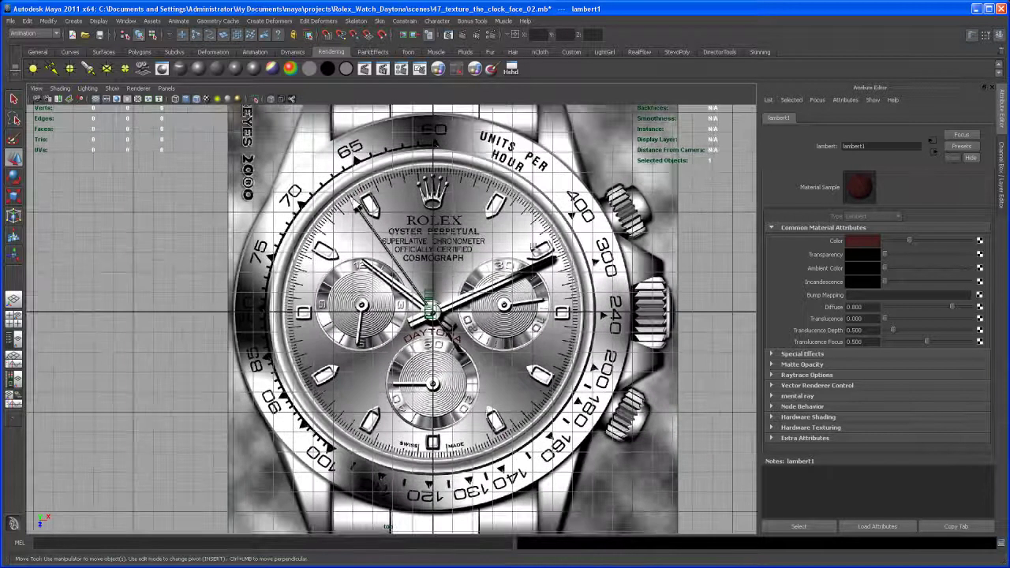